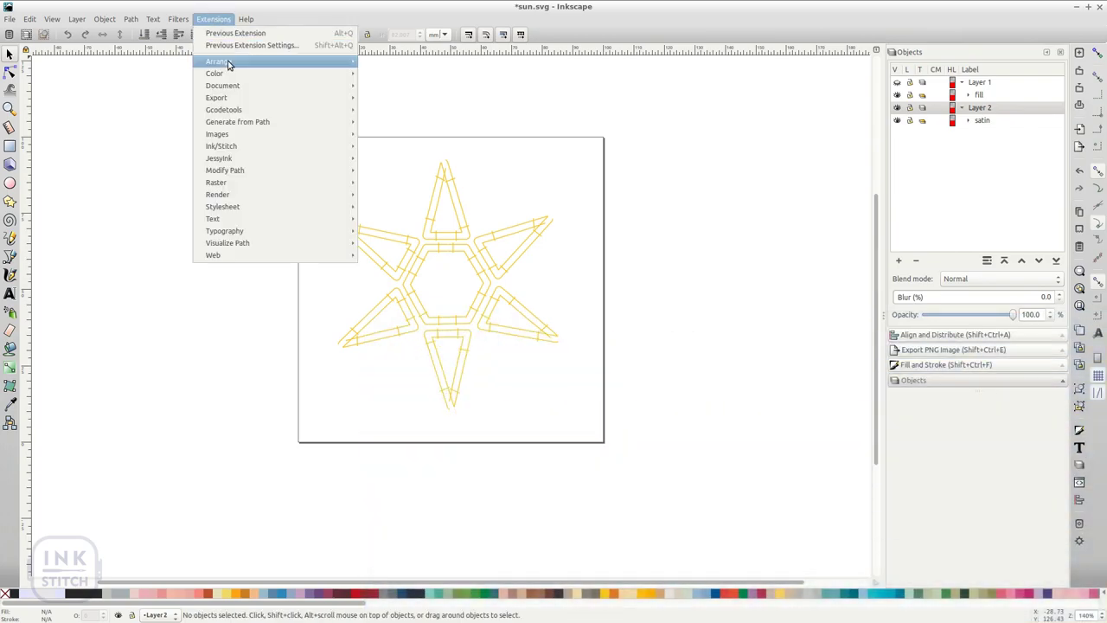
Add an Ink/Stitch Jump destination for Stop commands marker and drag it to the page's top-right corner
mouse_move(240, 145)
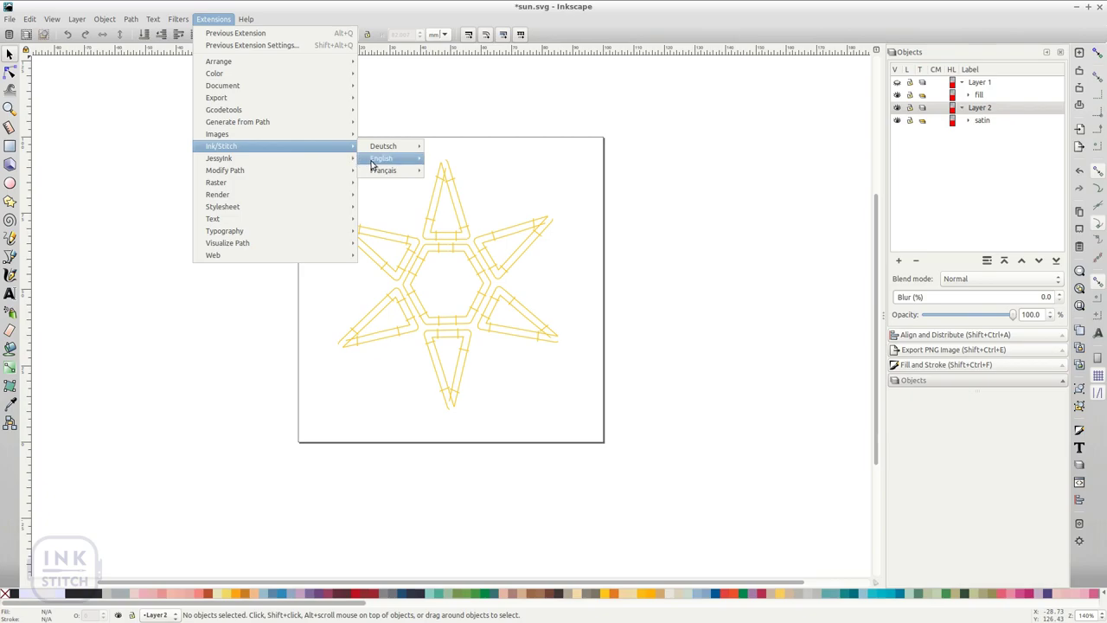
mouse_move(380, 160)
mouse_move(470, 163)
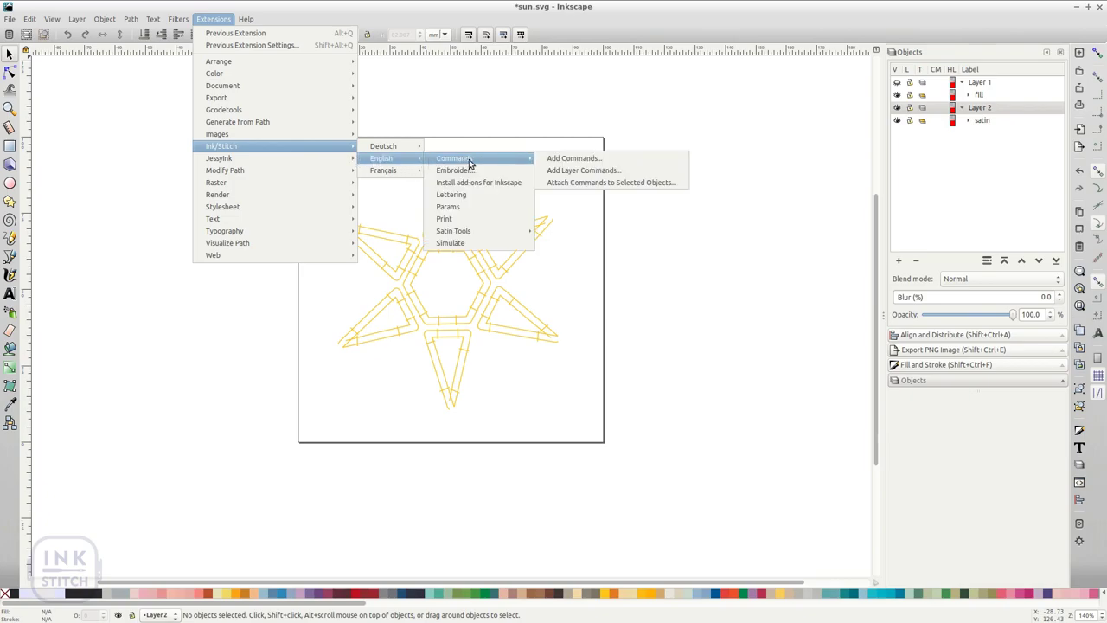
click(563, 162)
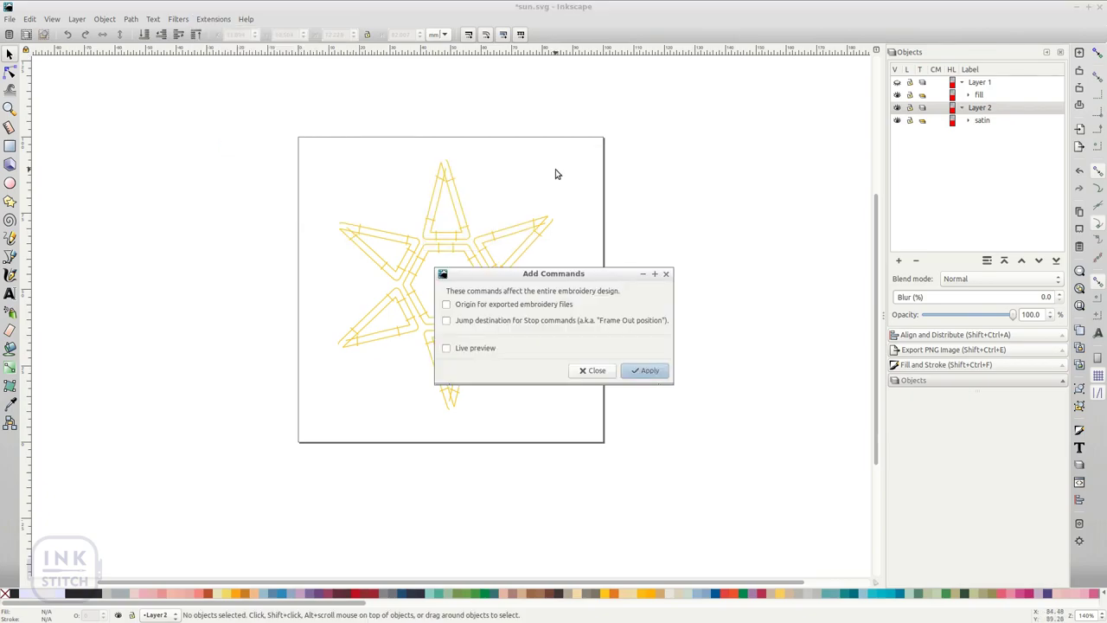
click(449, 324)
click(644, 375)
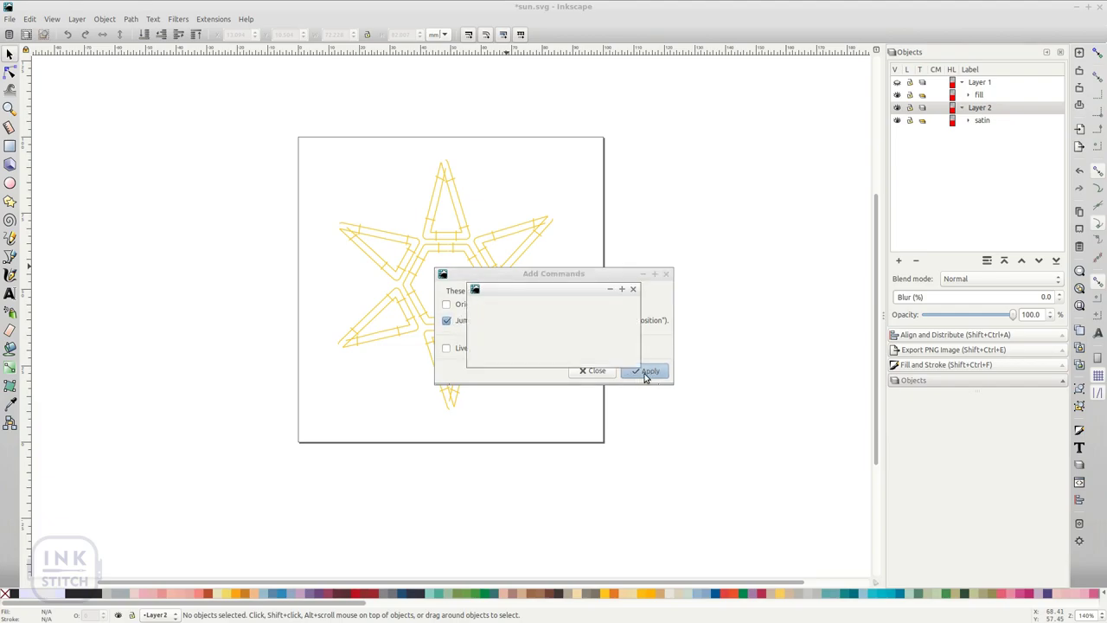
mouse_move(298, 130)
mouse_down()
mouse_move(562, 175)
mouse_move(583, 163)
mouse_up()
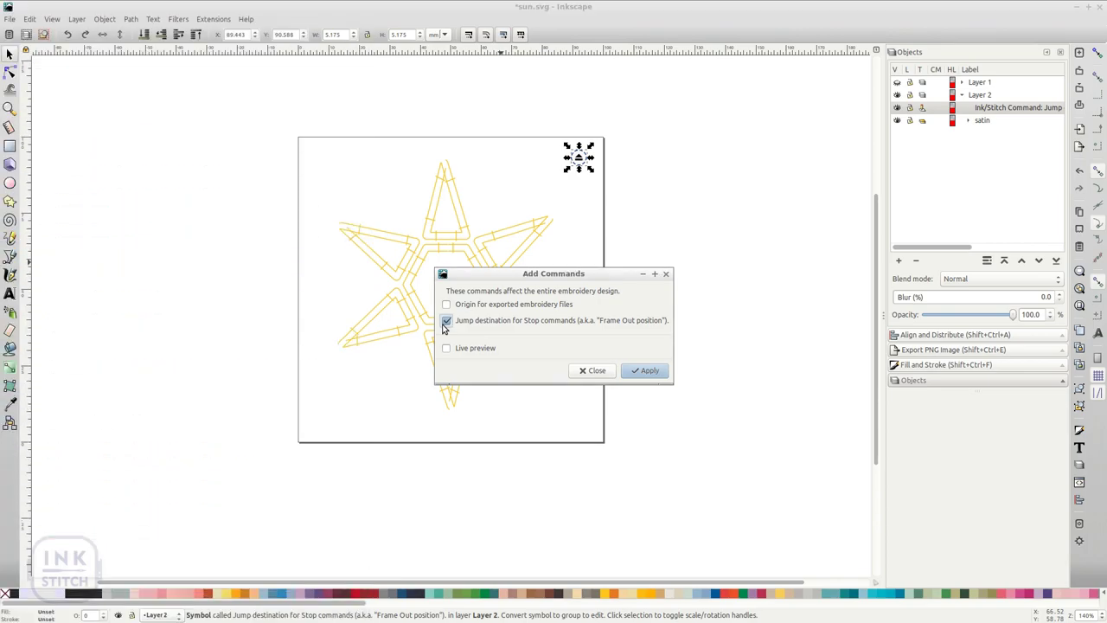
Swap the Jump option for the Origin for exported embroidery files command and apply it
click(446, 321)
click(448, 305)
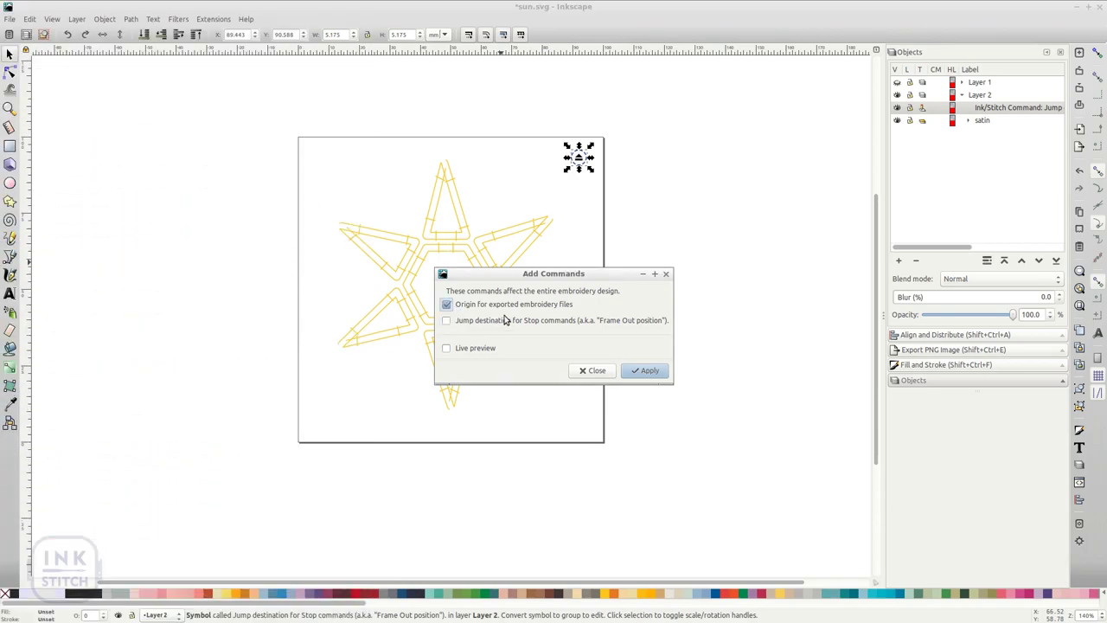
click(646, 371)
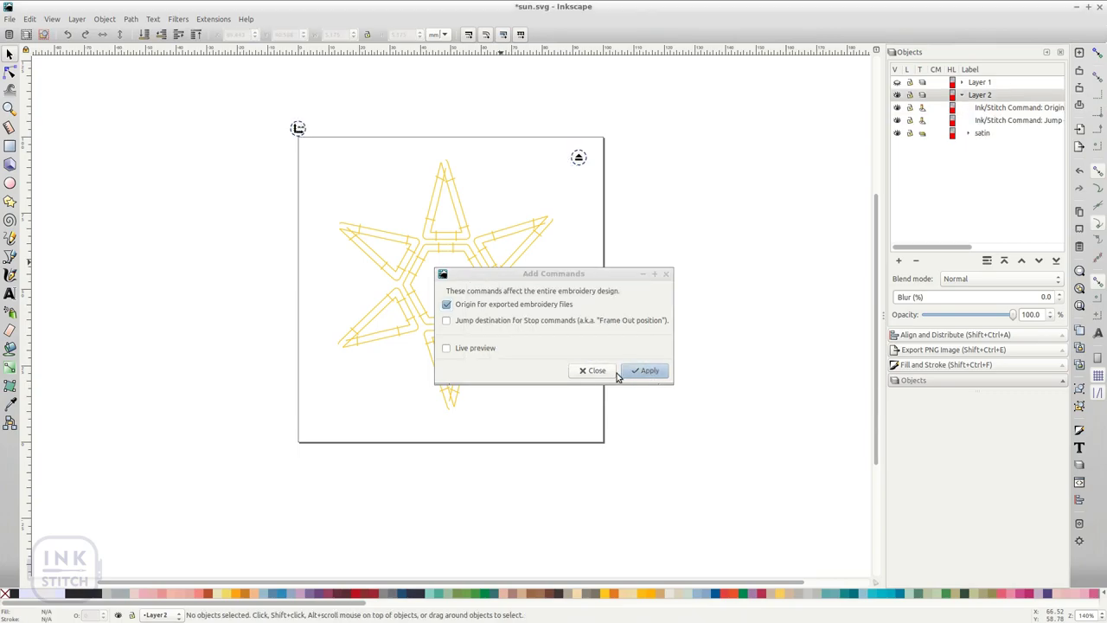
click(602, 373)
Drag the origin marker to just above the star's top point
click(298, 129)
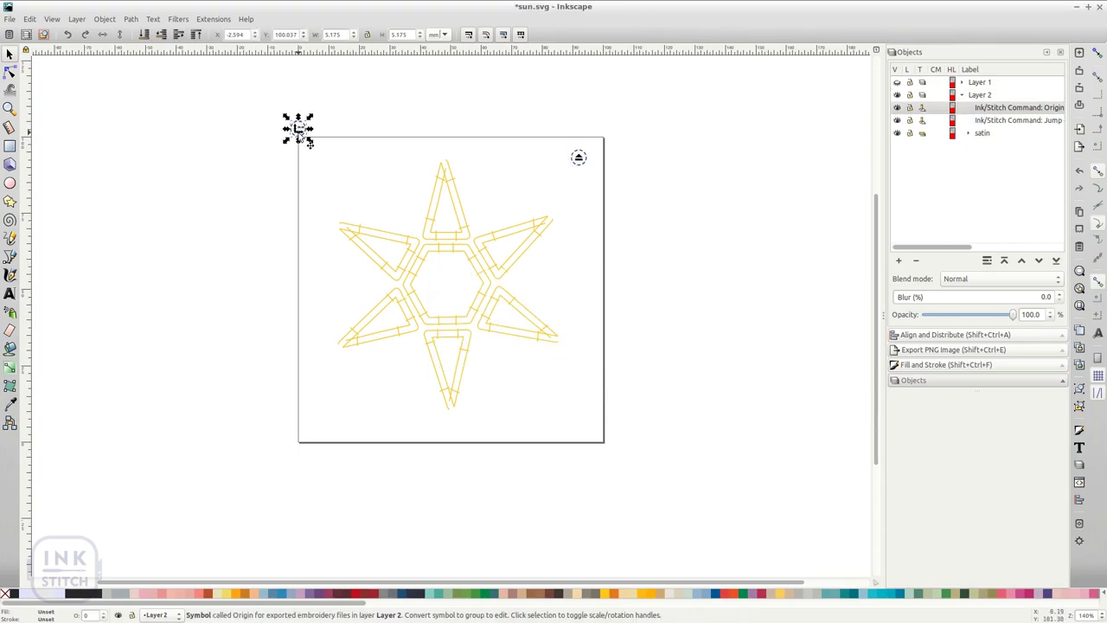
drag(298, 130, 448, 171)
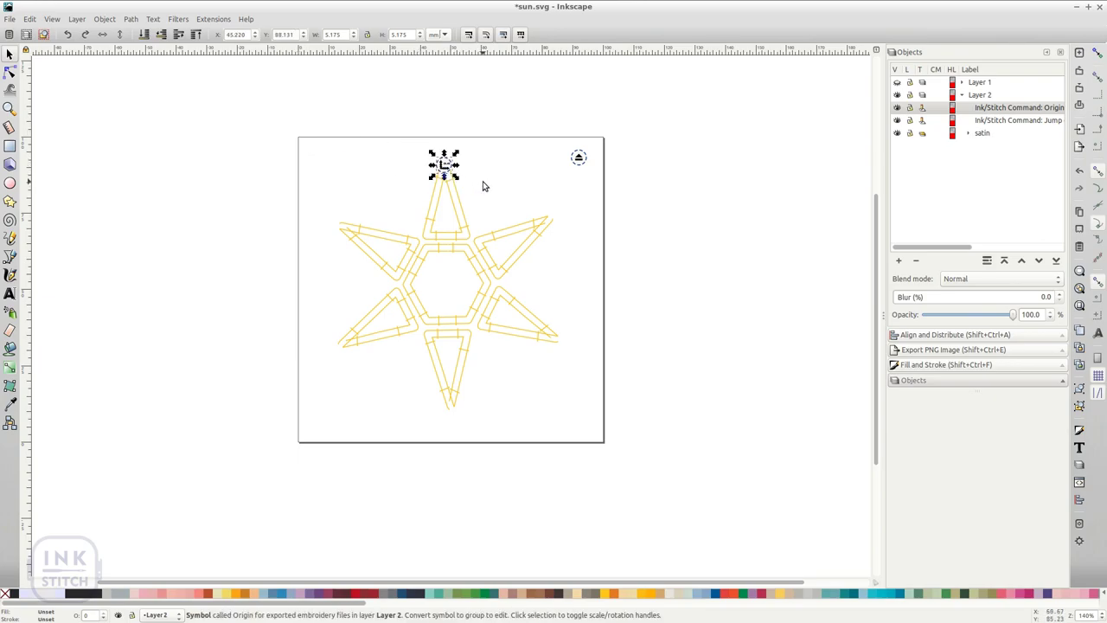
click(483, 186)
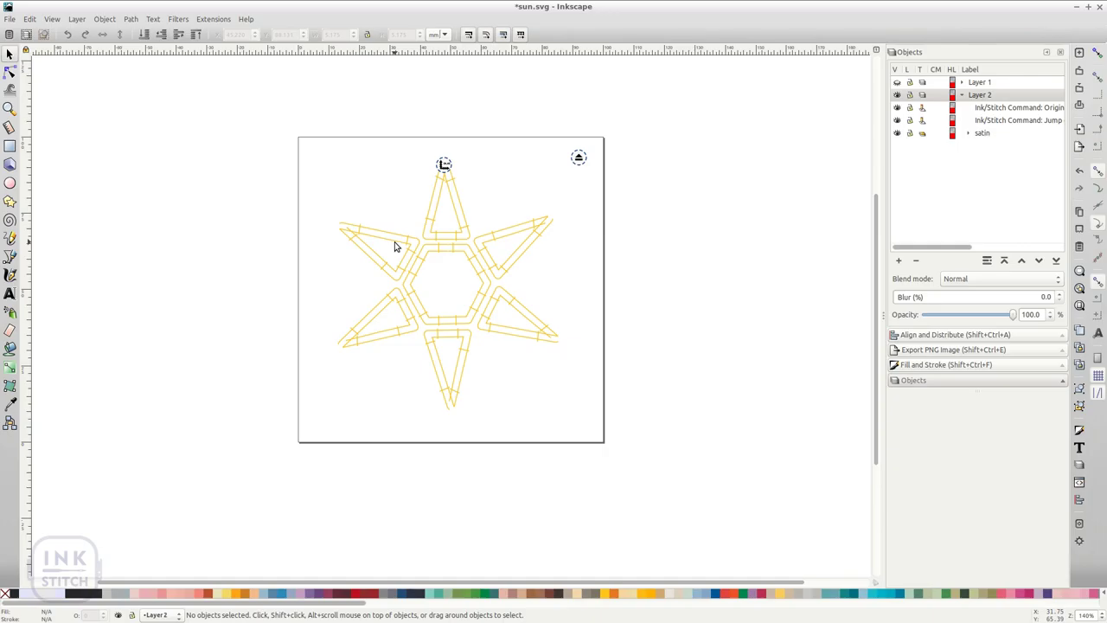
Apply an Ignore layer command to Layer 2 and select its red symbol at the top-left
click(213, 18)
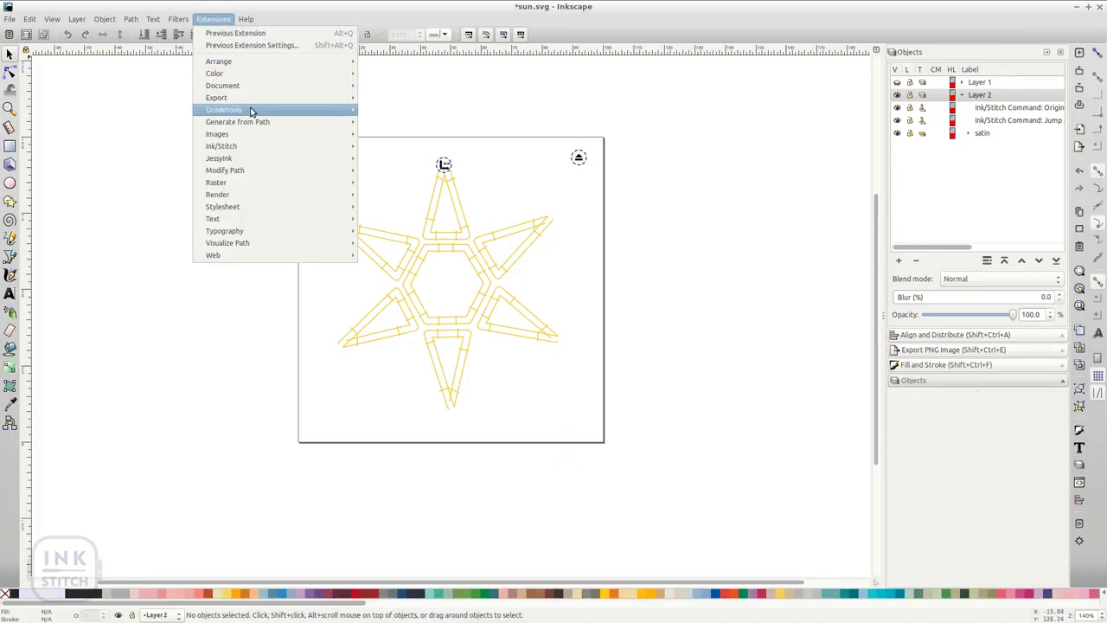
mouse_move(253, 147)
mouse_move(386, 163)
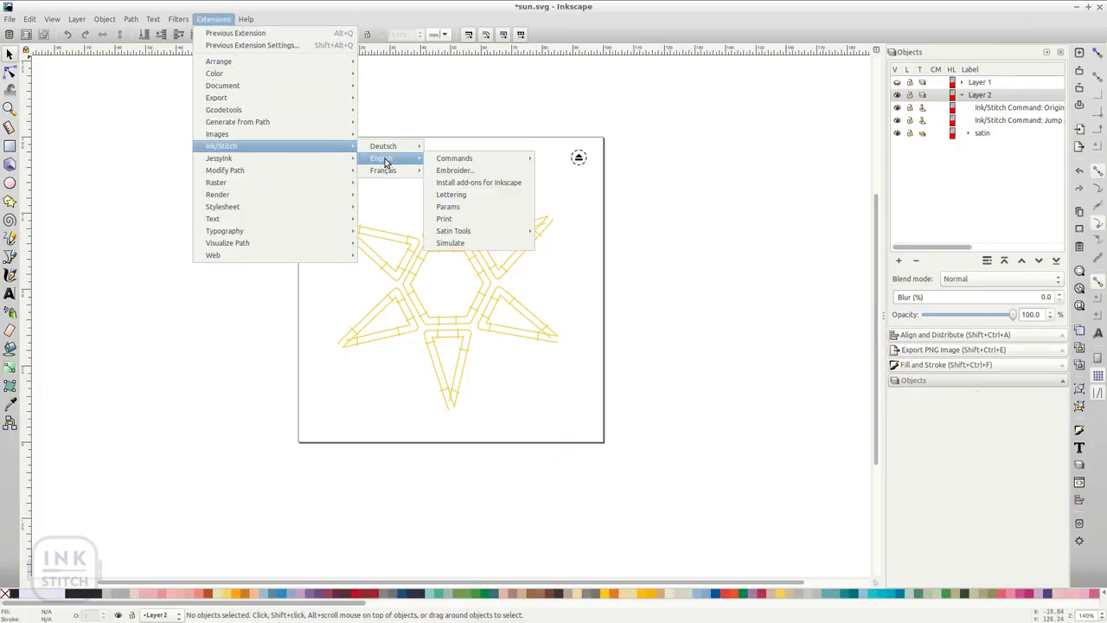
mouse_move(450, 161)
click(553, 171)
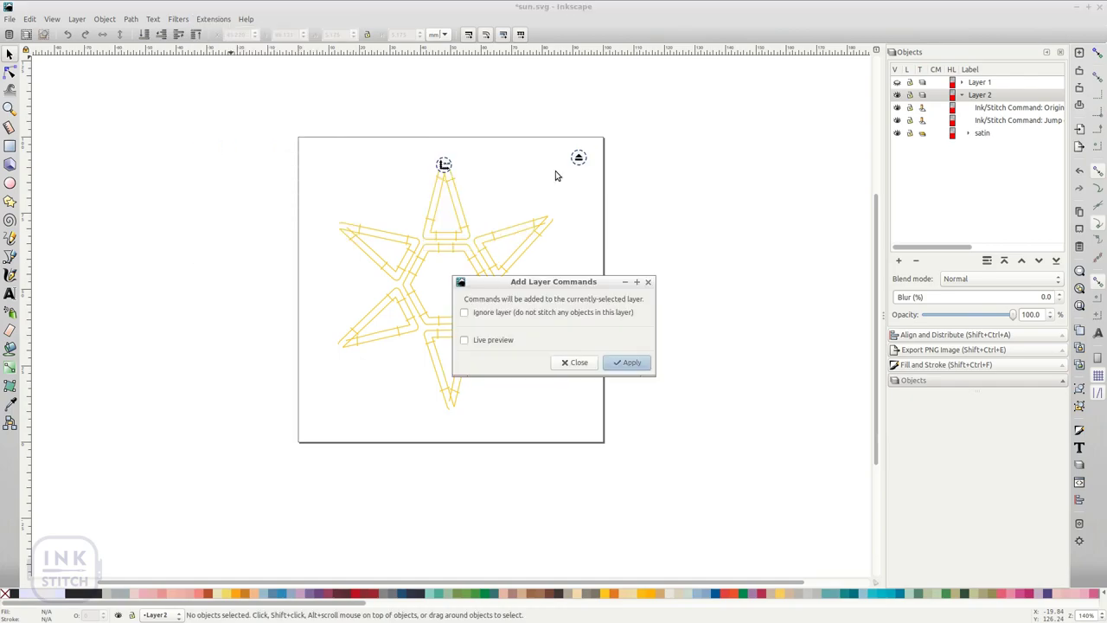
click(465, 315)
click(629, 364)
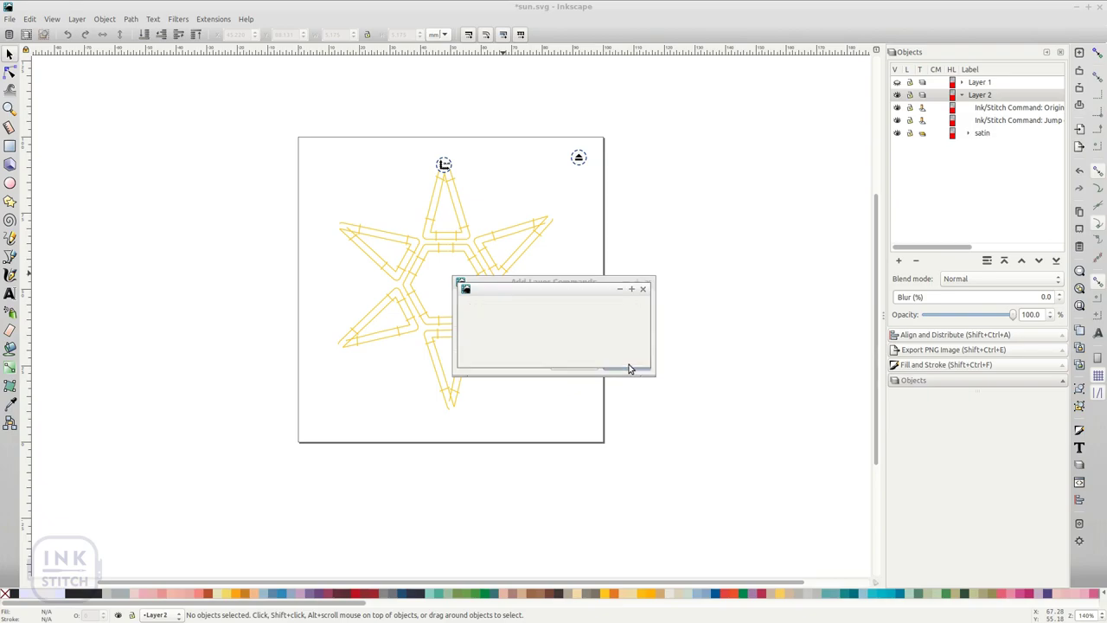
click(574, 363)
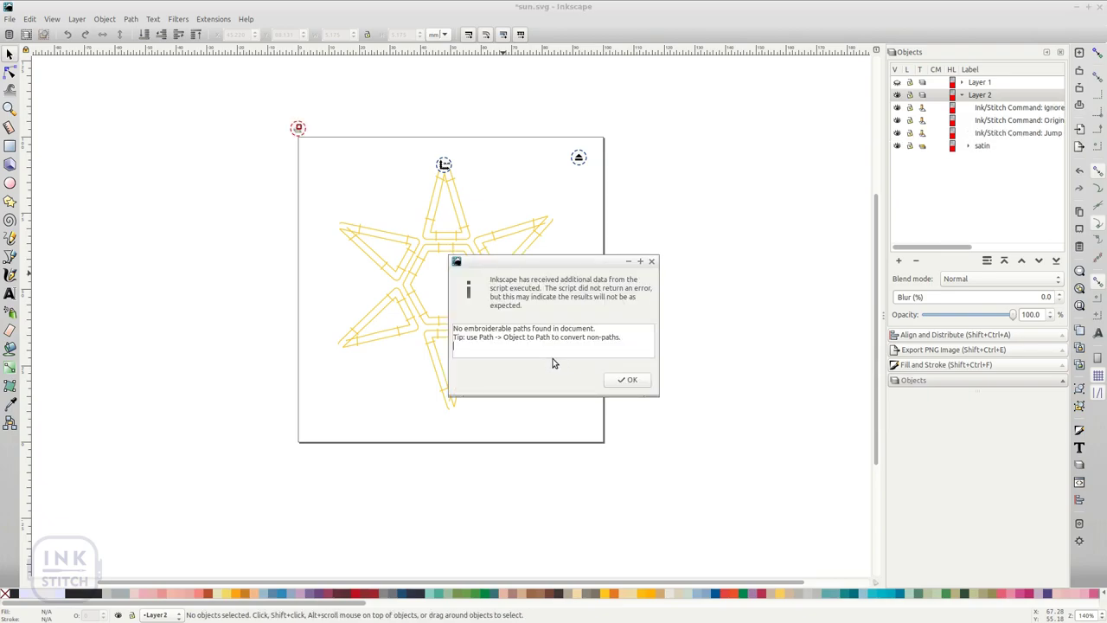
click(629, 379)
drag(262, 104, 339, 150)
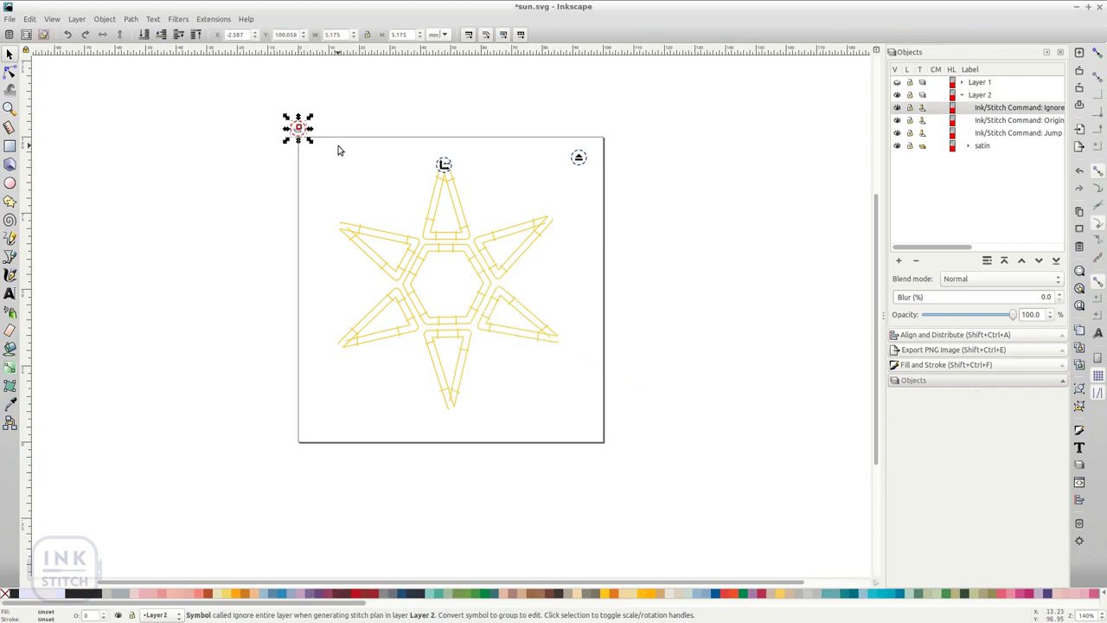
Delete the Ignore layer symbol and attach fill stitch start and end commands to the fill shapes
key(Delete)
key(ctrl+q)
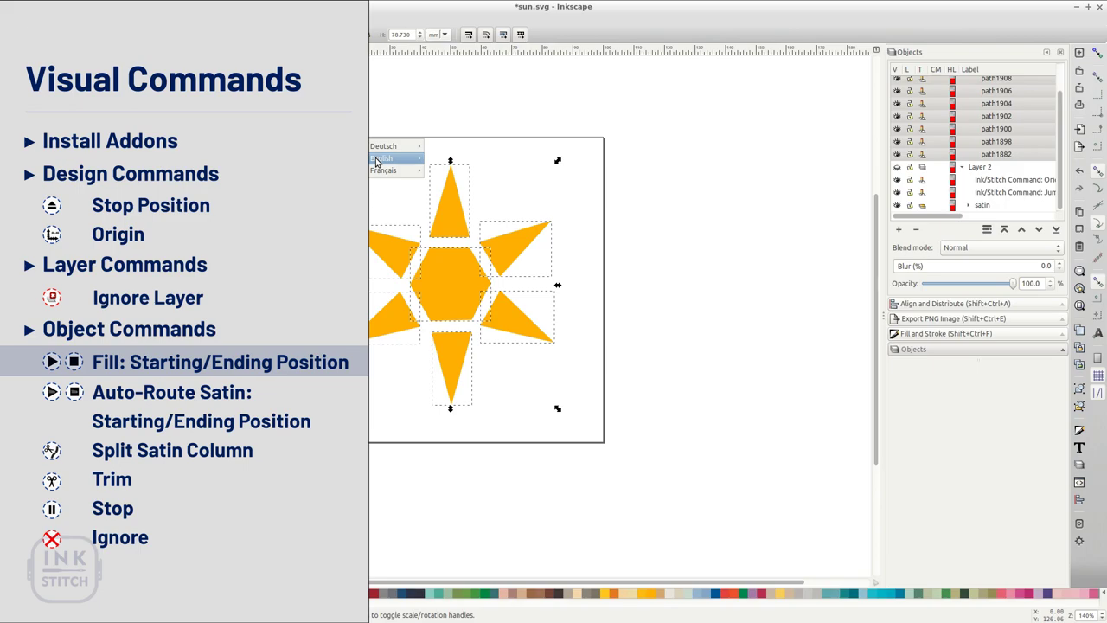
mouse_move(376, 161)
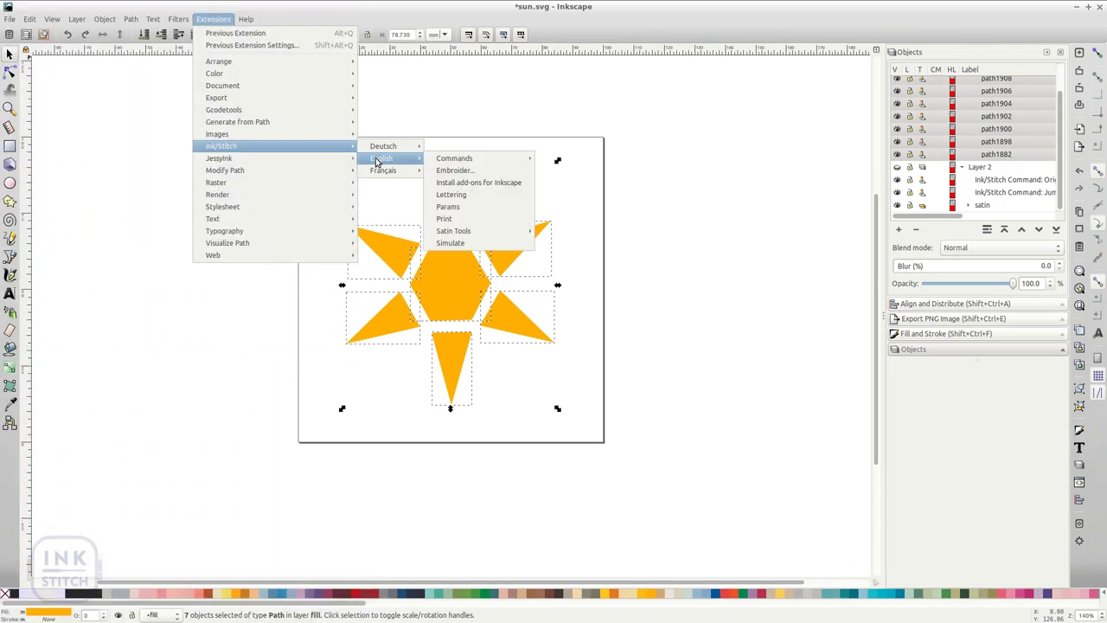
mouse_move(476, 157)
click(561, 184)
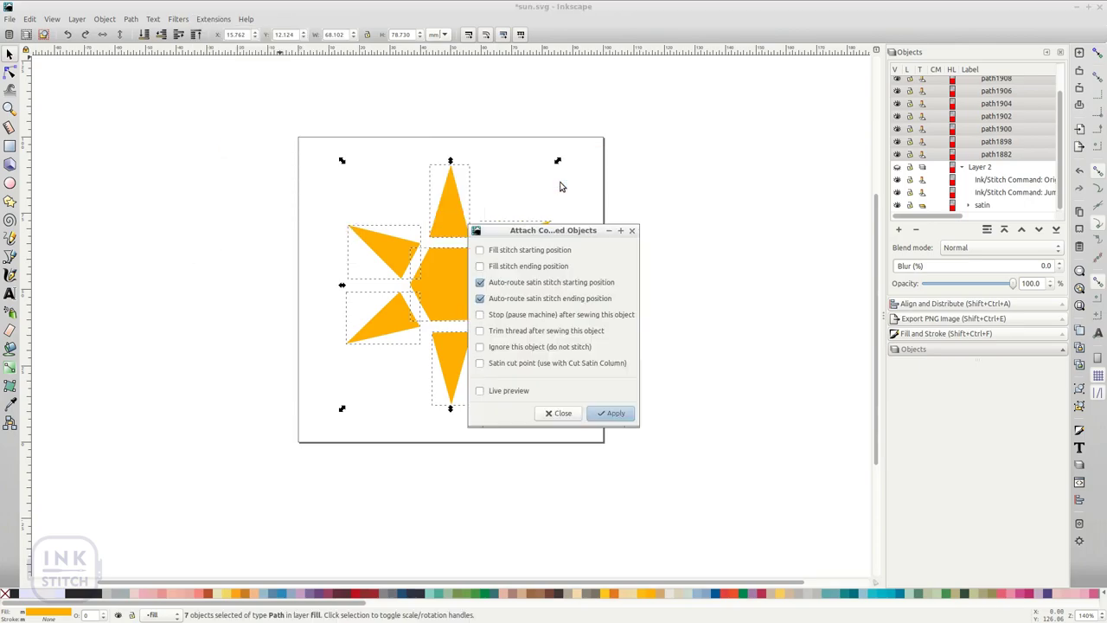
click(483, 283)
click(483, 299)
click(481, 251)
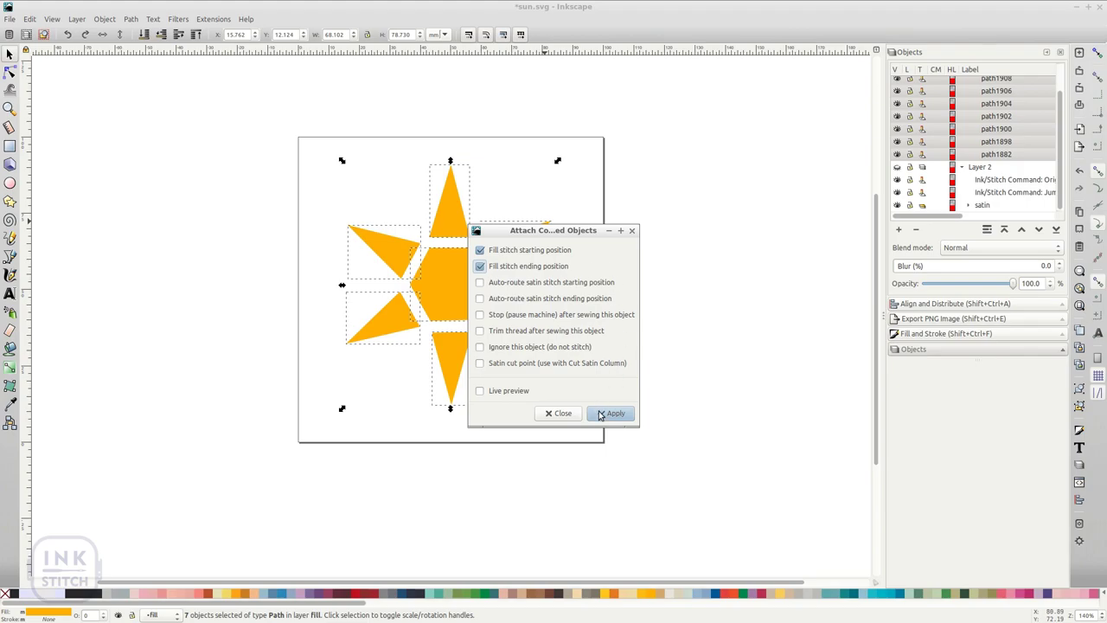
click(613, 414)
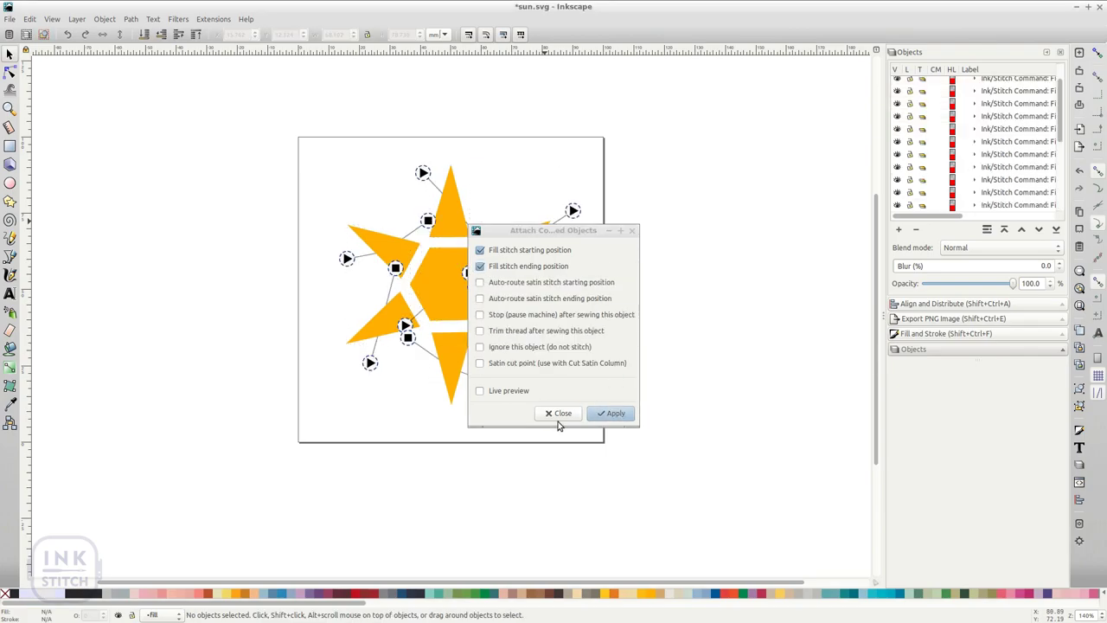
Delete the extra command marker pair on the star's lower-left arm
click(560, 414)
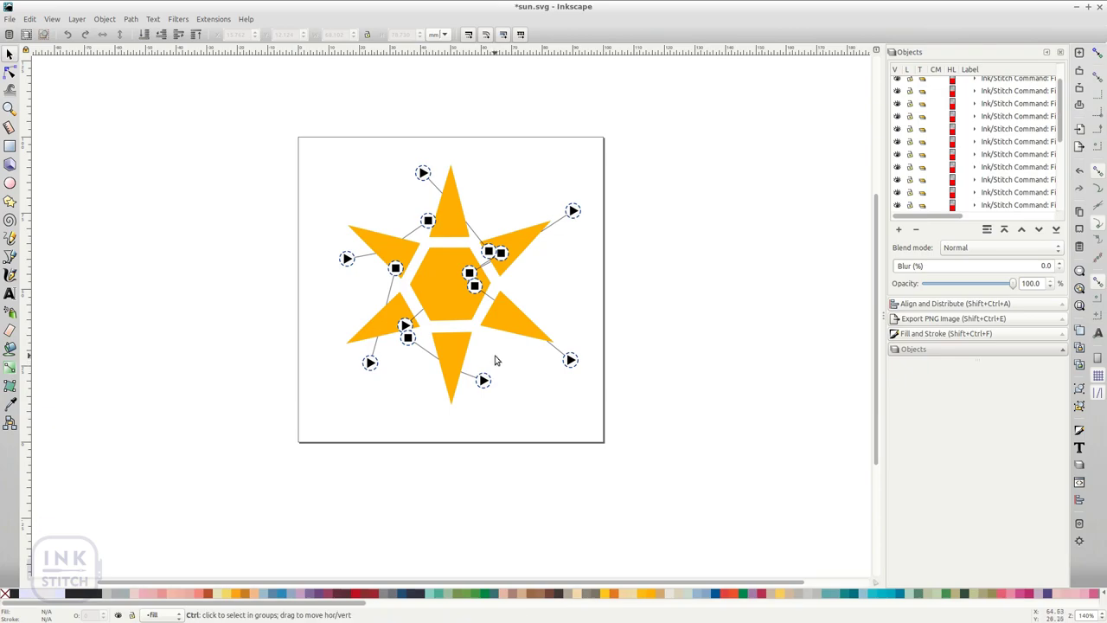
scroll(510, 346, up, 1)
click(373, 320)
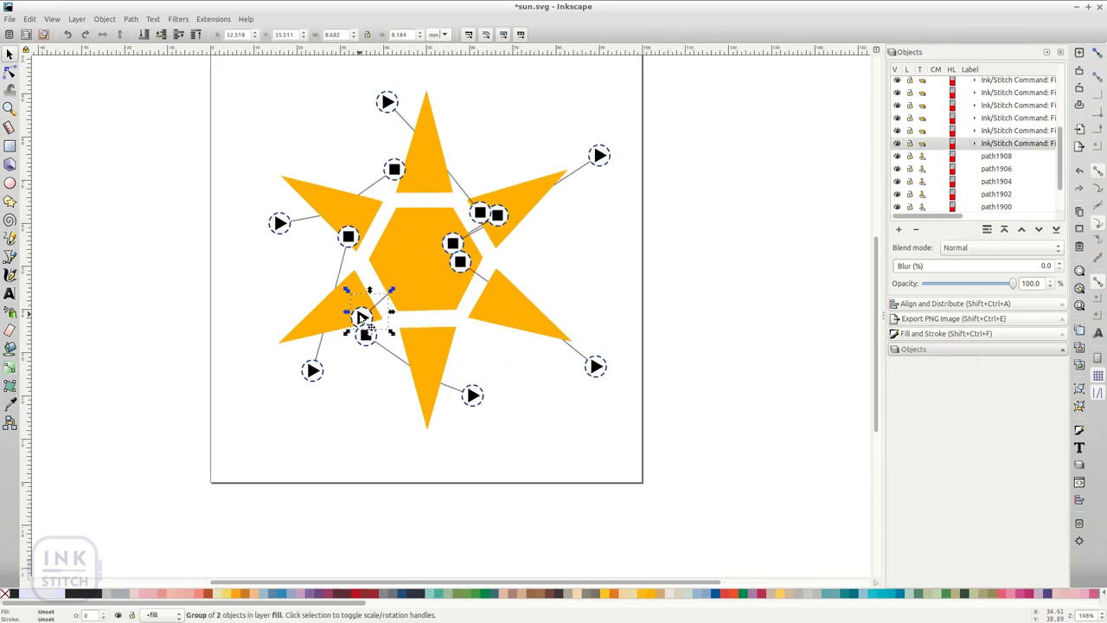
key(Delete)
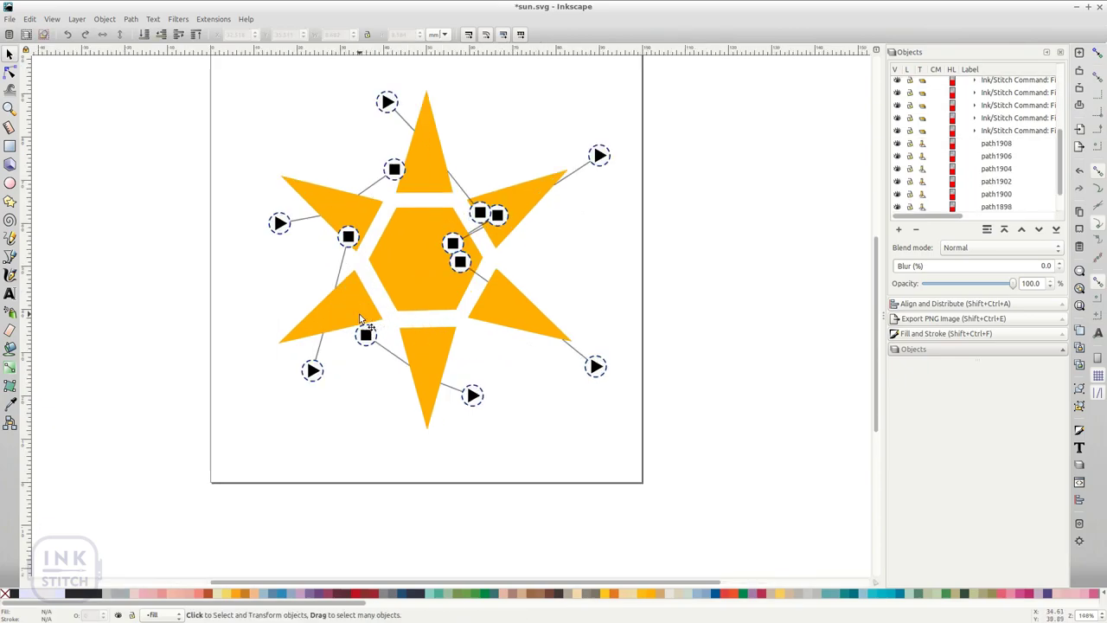
Move the lower-right and lower-left start and end markers beside the hexagon's bottom
click(500, 218)
mouse_move(502, 222)
mouse_down()
mouse_move(517, 251)
mouse_move(476, 339)
mouse_up()
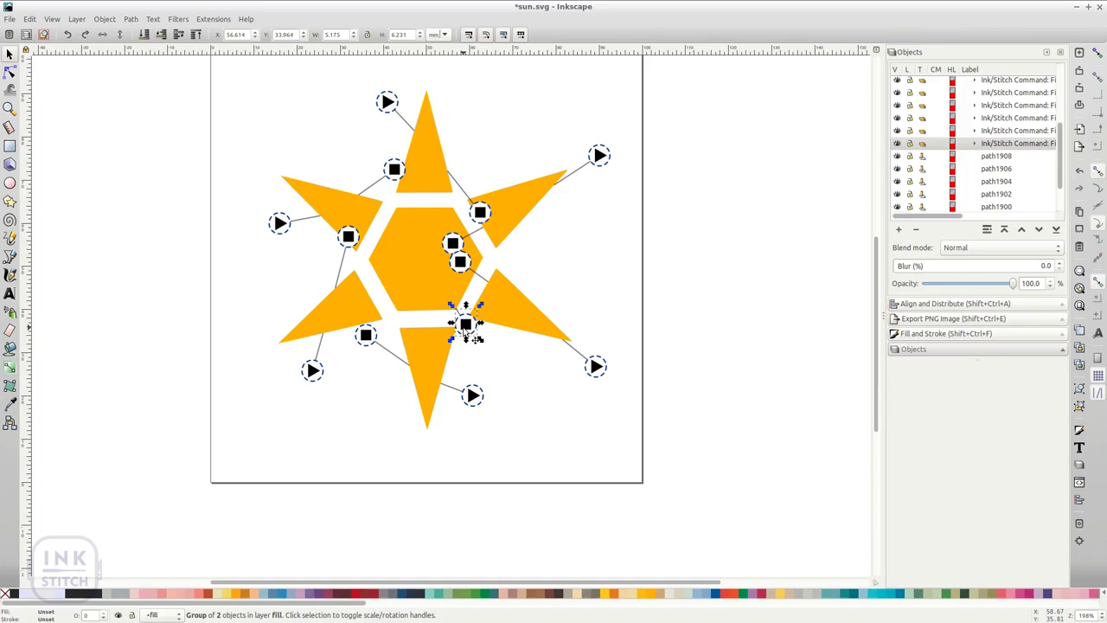
mouse_move(474, 399)
mouse_down()
mouse_move(479, 332)
mouse_move(468, 319)
mouse_up()
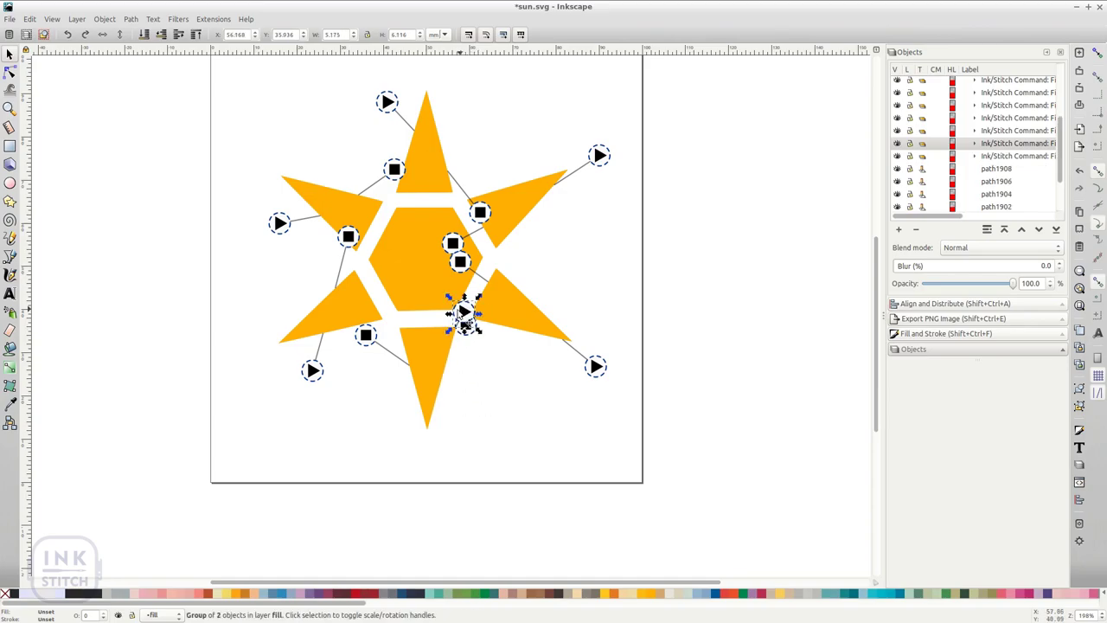
mouse_move(371, 338)
mouse_down()
mouse_move(382, 314)
mouse_move(401, 322)
mouse_up()
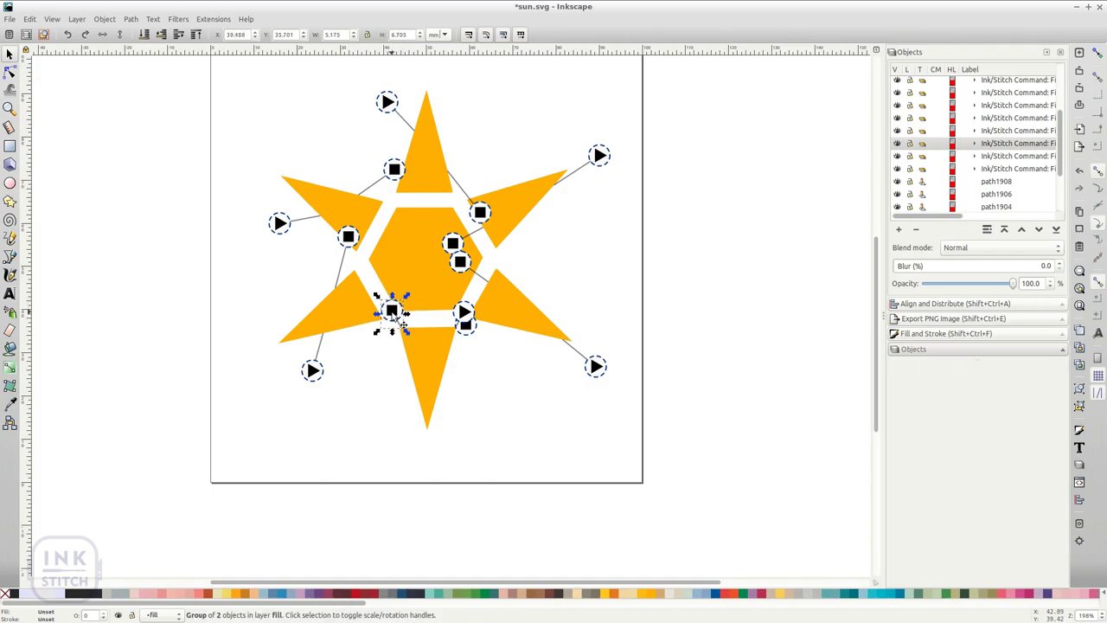
click(312, 371)
mouse_move(313, 371)
mouse_down()
mouse_move(392, 345)
mouse_move(391, 317)
mouse_move(398, 326)
mouse_up()
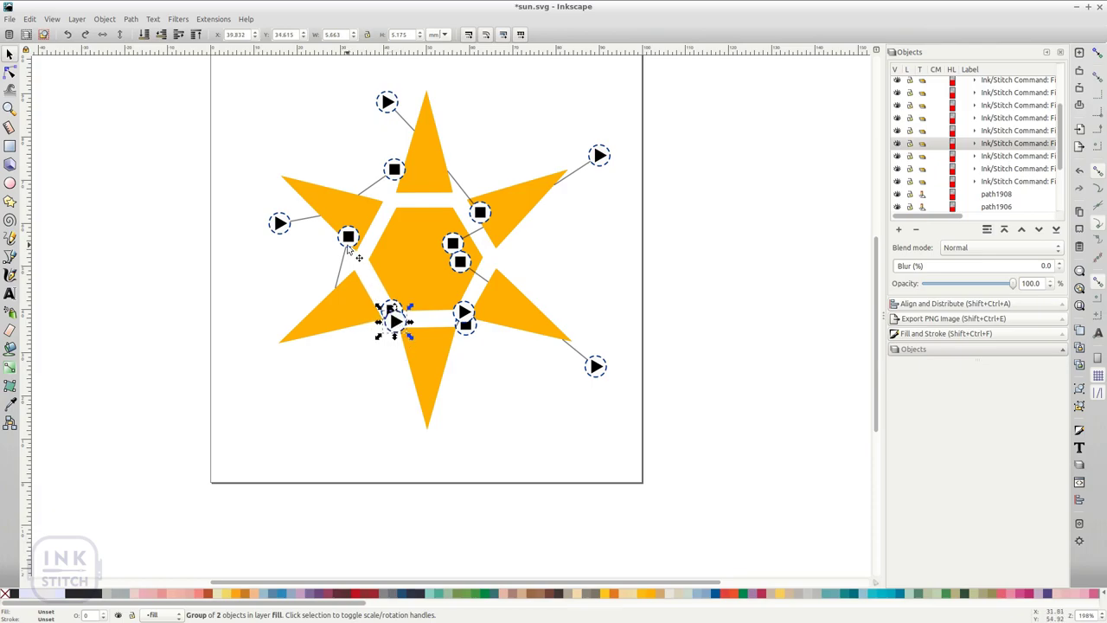
drag(349, 250, 372, 268)
Place start and end markers on the ring's left, upper-left, upper-right and right corners
click(276, 224)
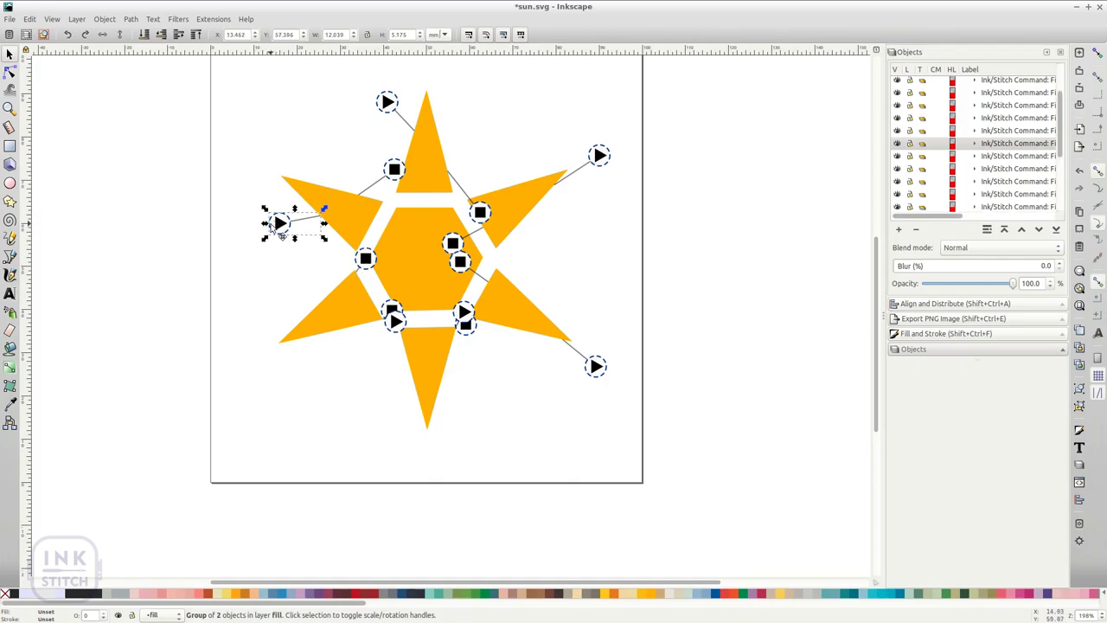
drag(274, 228, 360, 266)
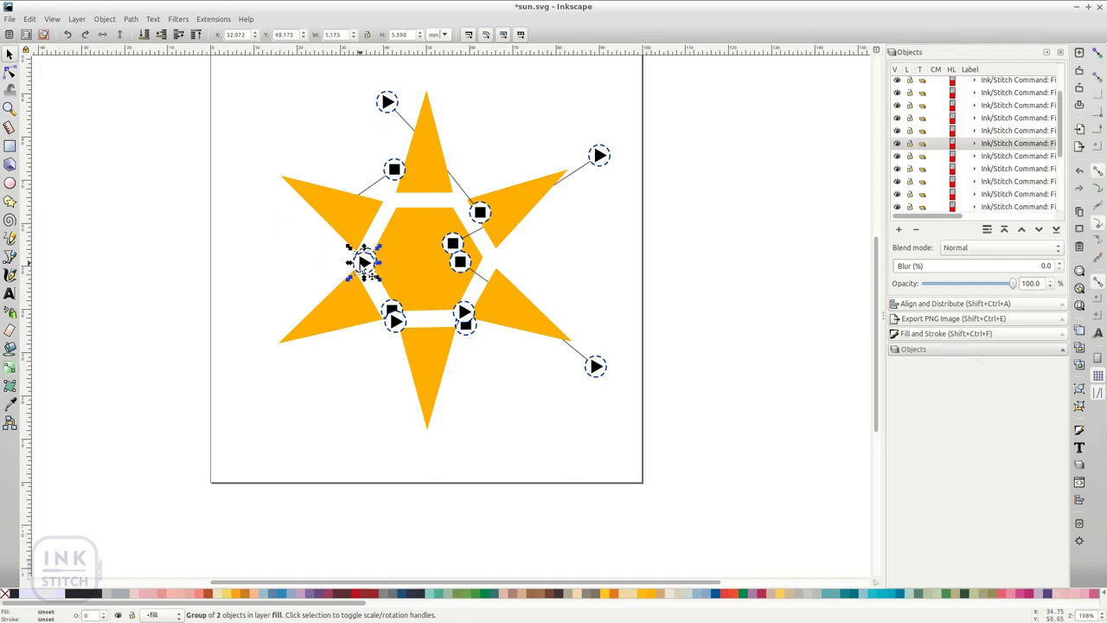
drag(398, 181, 401, 210)
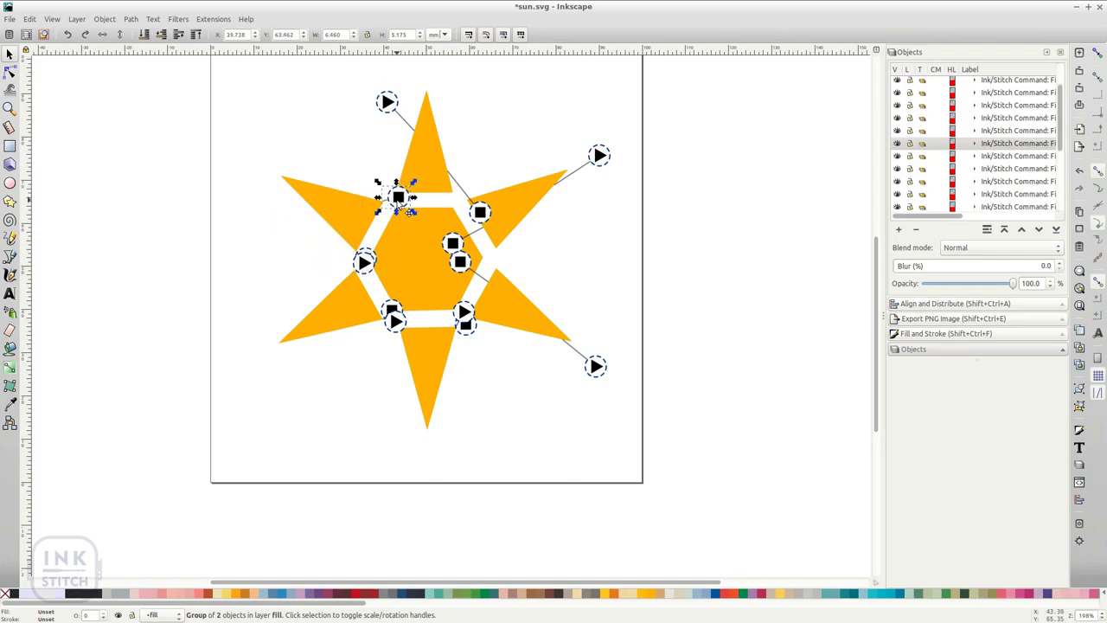
drag(387, 105, 396, 206)
mouse_move(483, 216)
mouse_down()
mouse_move(472, 199)
mouse_move(464, 216)
mouse_up()
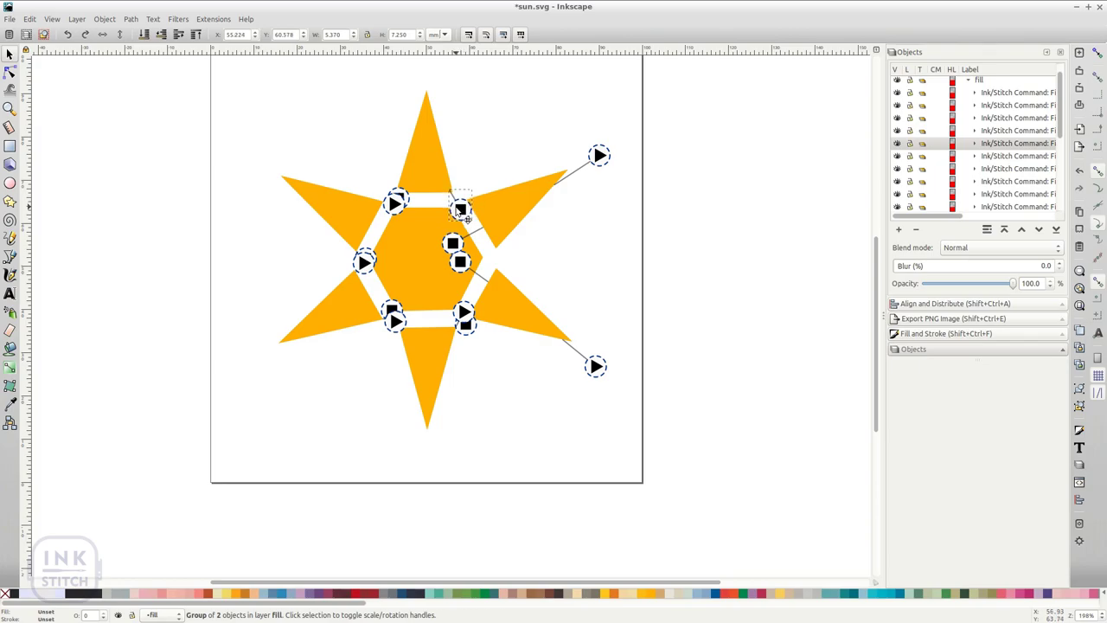
drag(597, 161, 456, 205)
drag(456, 246, 499, 257)
Move the remaining markers to the ring's lower-right and right corners, then select the fill layer group
mouse_move(596, 367)
mouse_down()
mouse_move(578, 354)
mouse_move(583, 287)
mouse_up()
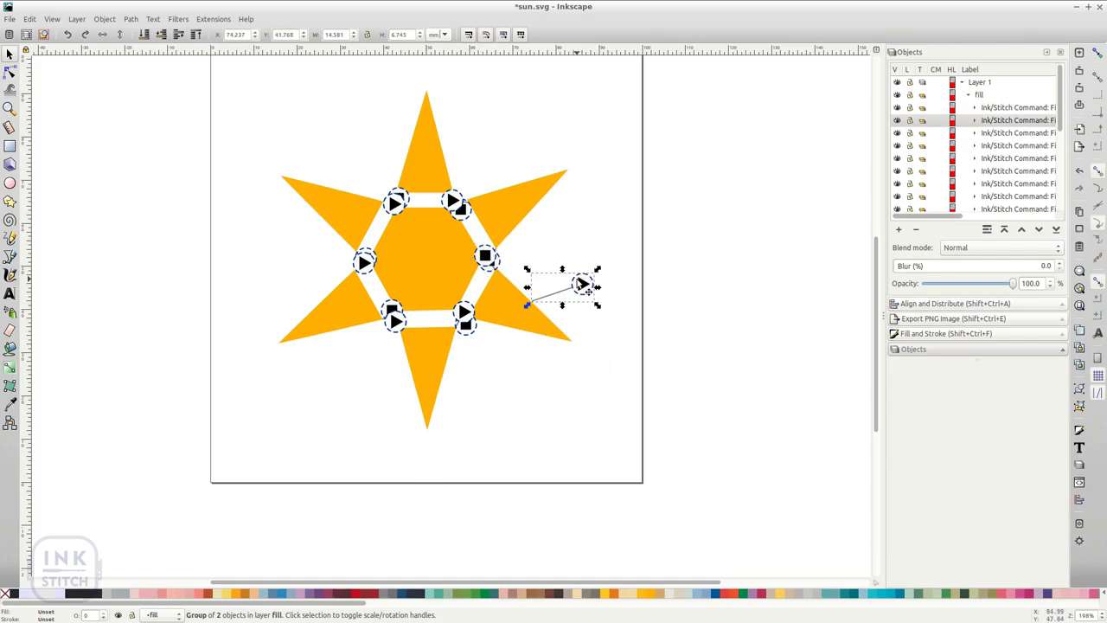
click(505, 277)
mouse_move(480, 290)
mouse_down()
mouse_move(458, 299)
mouse_move(451, 319)
mouse_up()
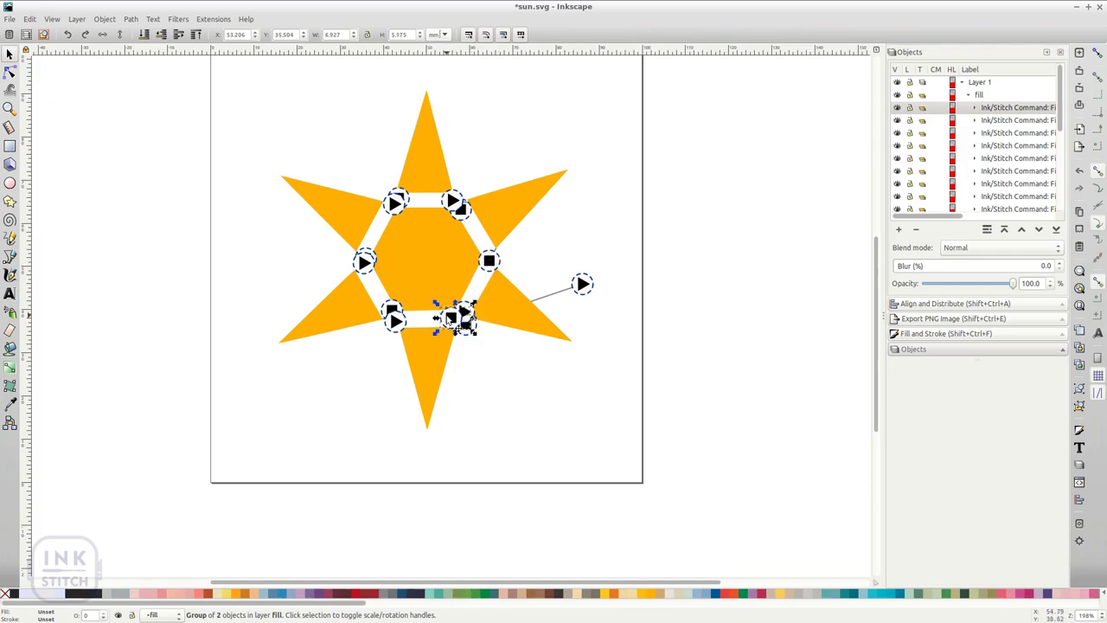
drag(587, 289, 489, 257)
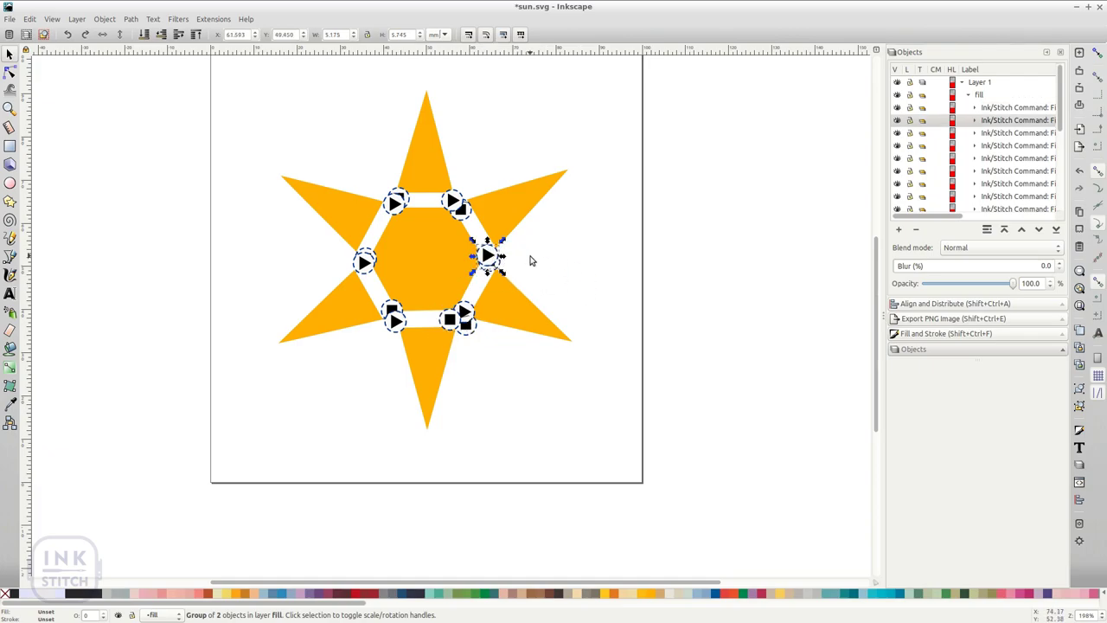
click(571, 268)
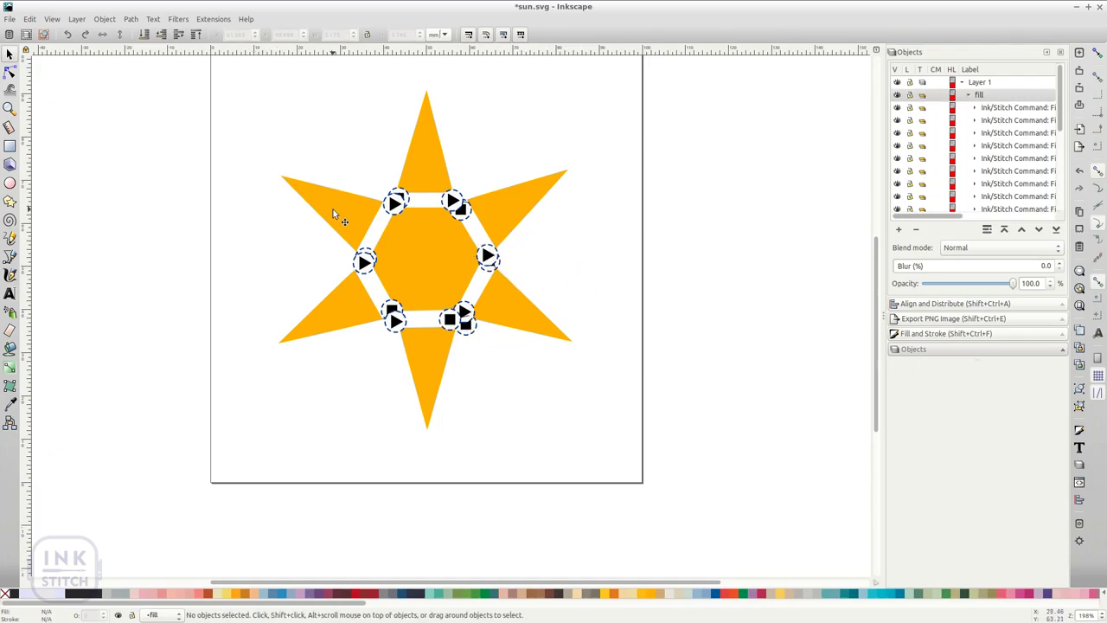
click(982, 95)
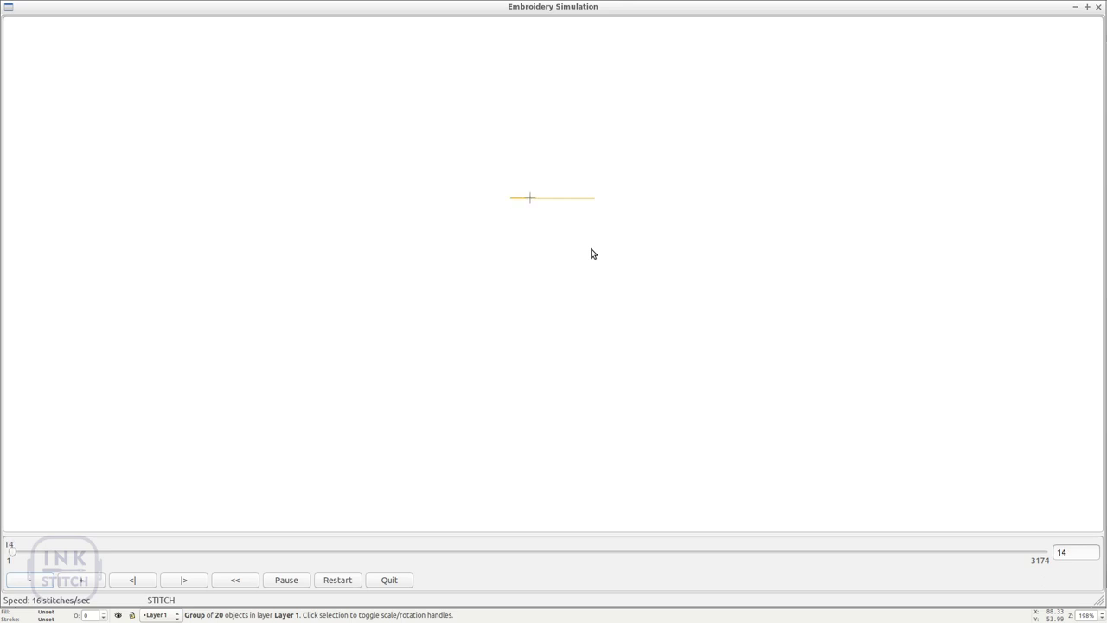
Speed up the simulation playback until all 3174 stitches are shown
key(Up)
key(Up)
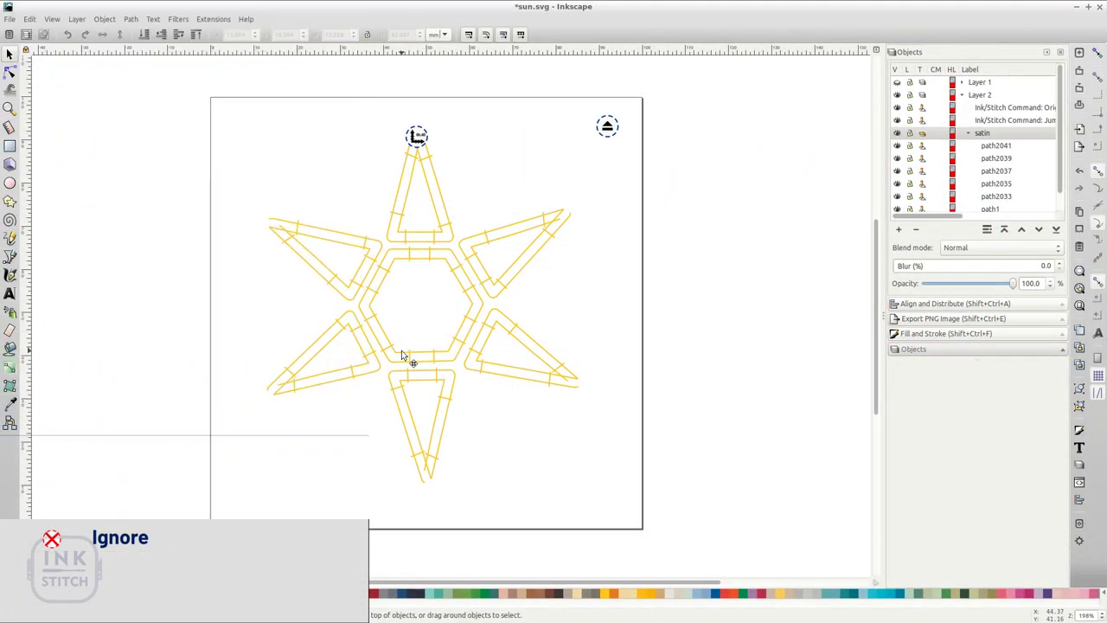
Attach an auto-route satin starting position command to the hexagon outline path
click(401, 350)
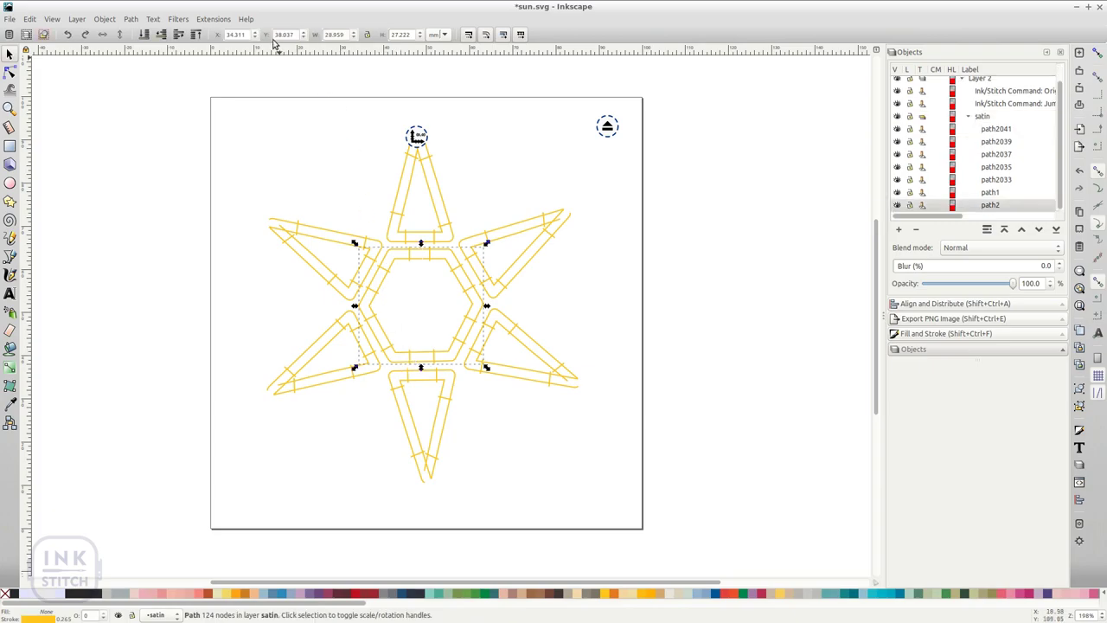
click(213, 19)
mouse_move(242, 149)
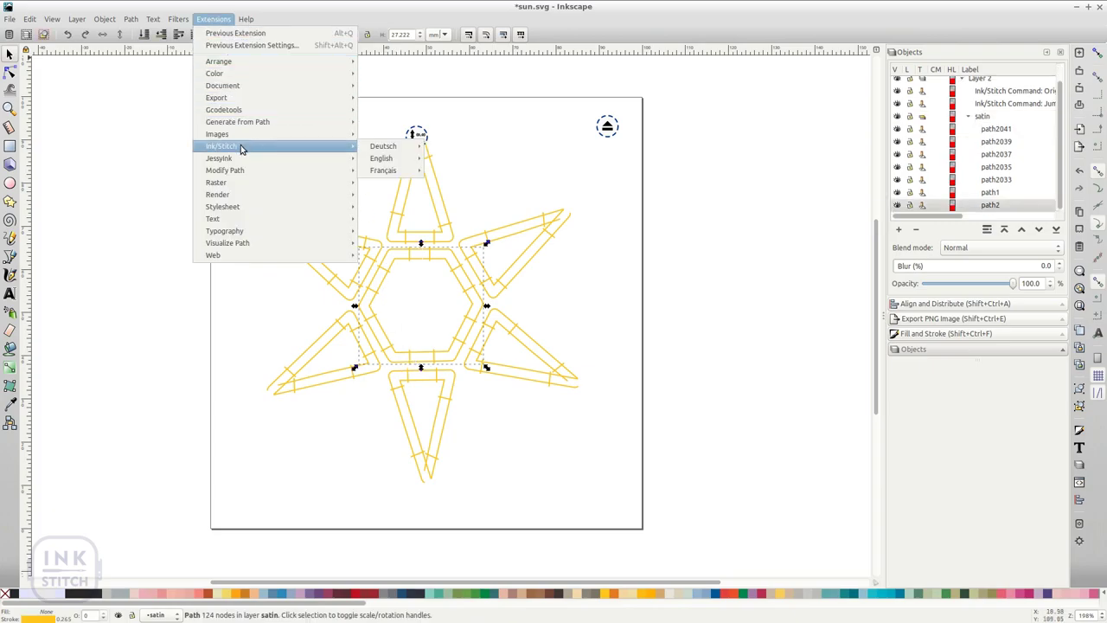
mouse_move(385, 160)
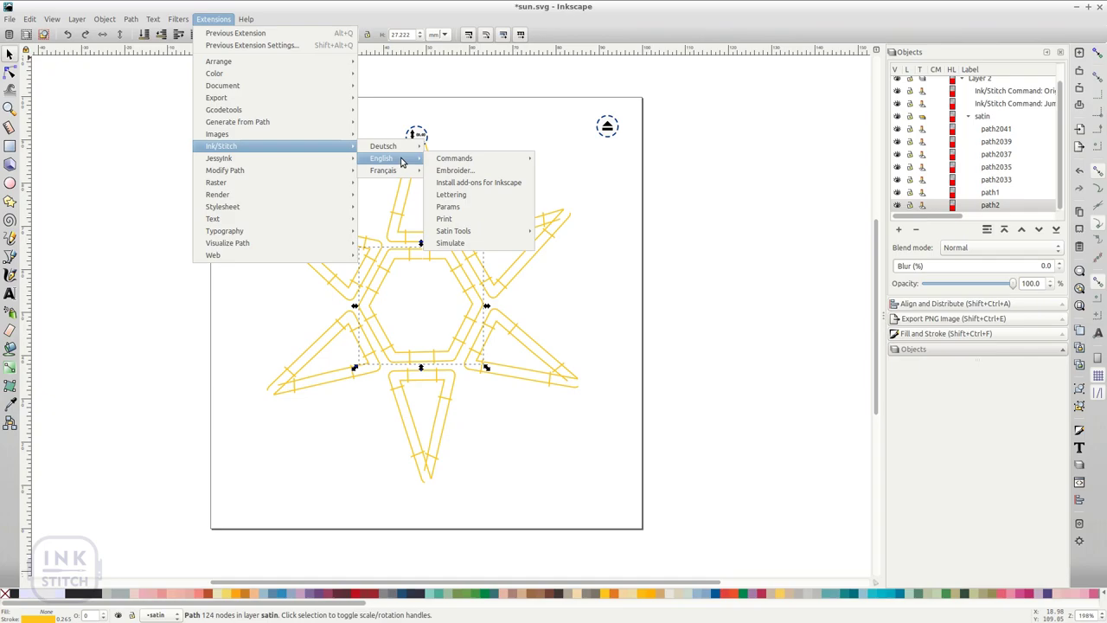
mouse_move(443, 163)
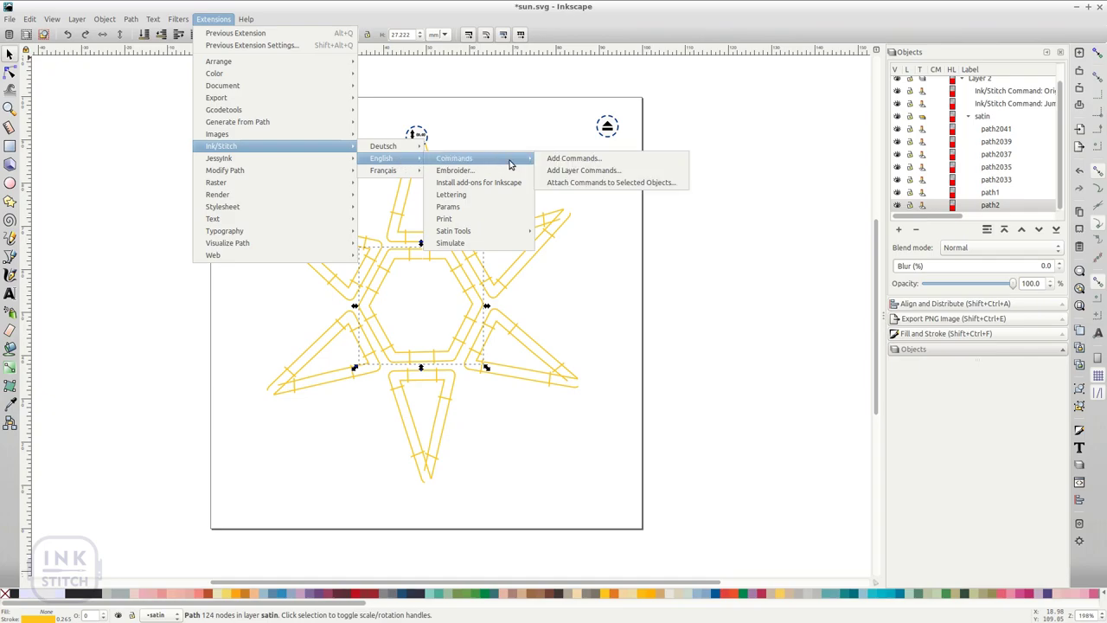
click(605, 183)
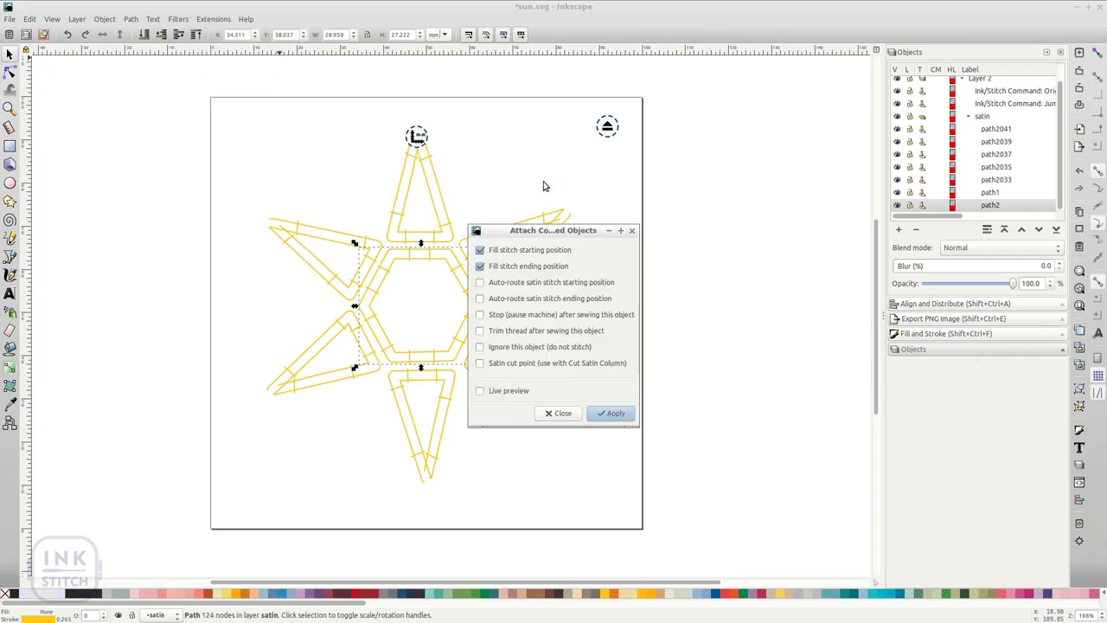
click(481, 250)
click(480, 265)
click(479, 284)
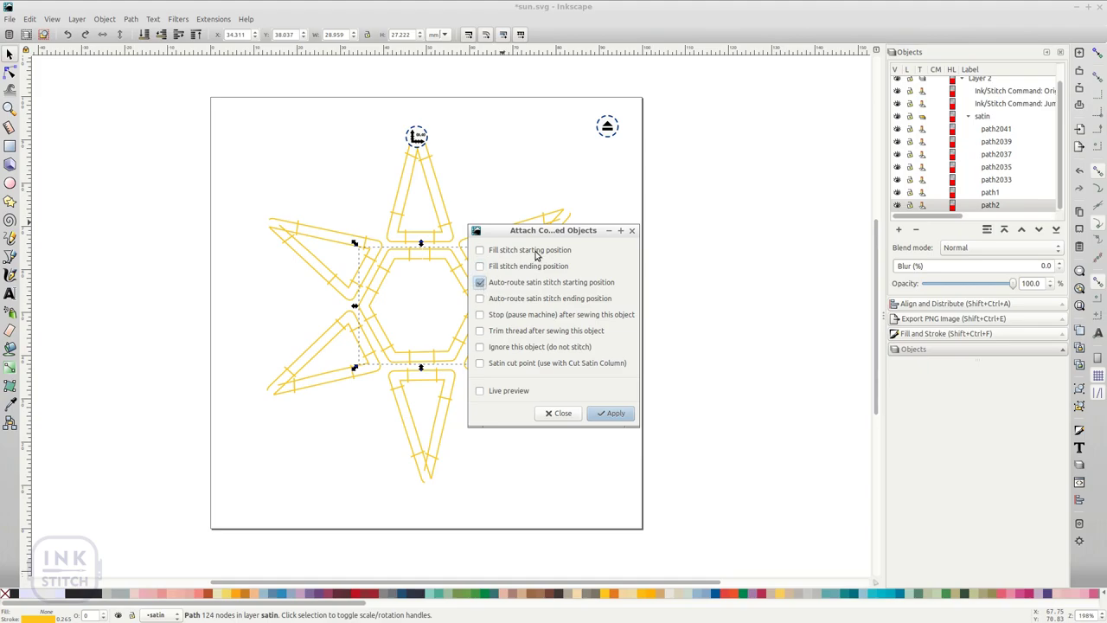
drag(545, 230, 683, 179)
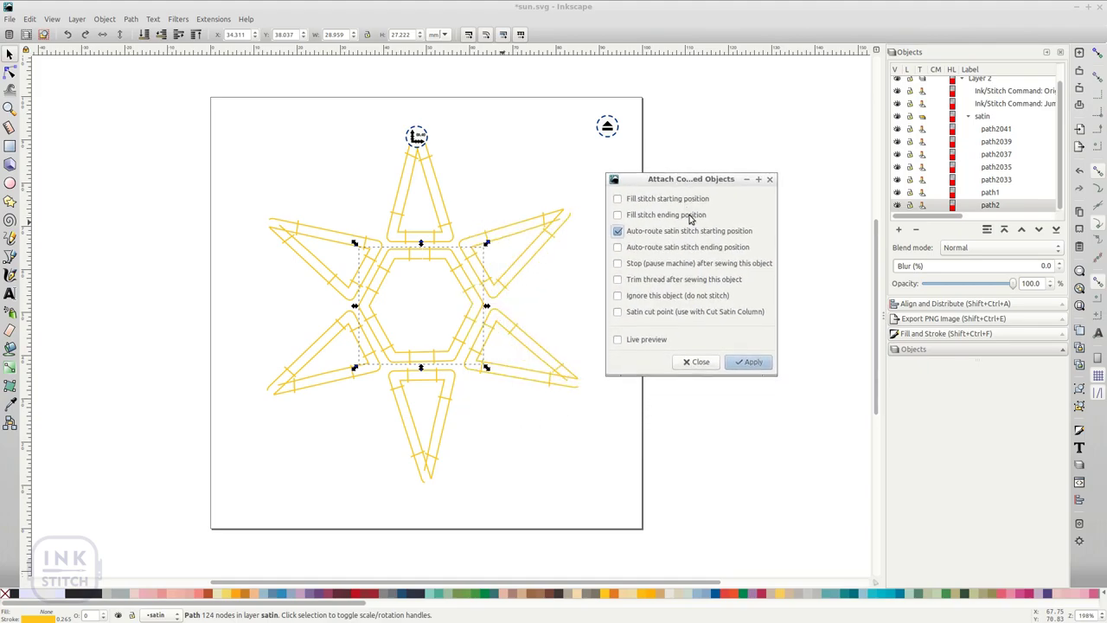
click(758, 365)
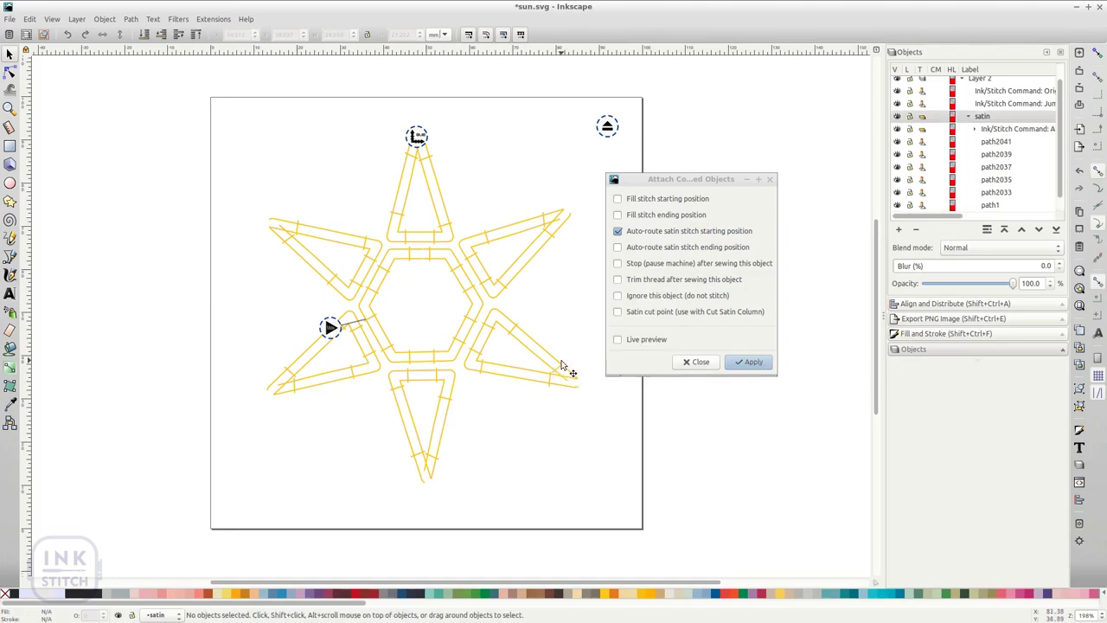
Attach an auto-route satin ending position command to the star's lower-right arm
click(564, 367)
click(618, 231)
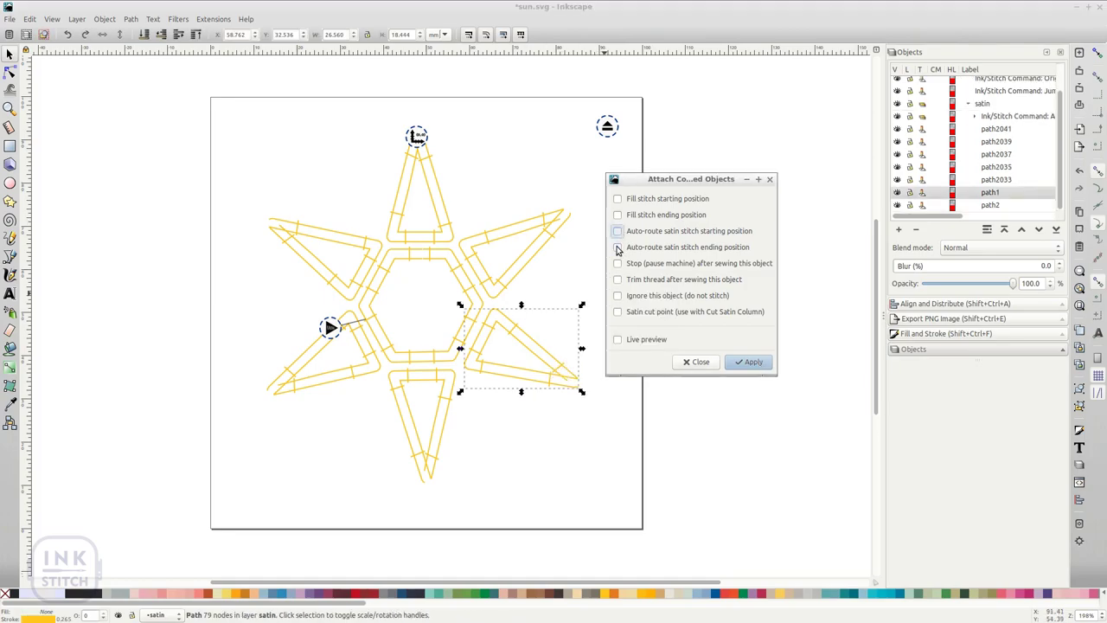
click(618, 247)
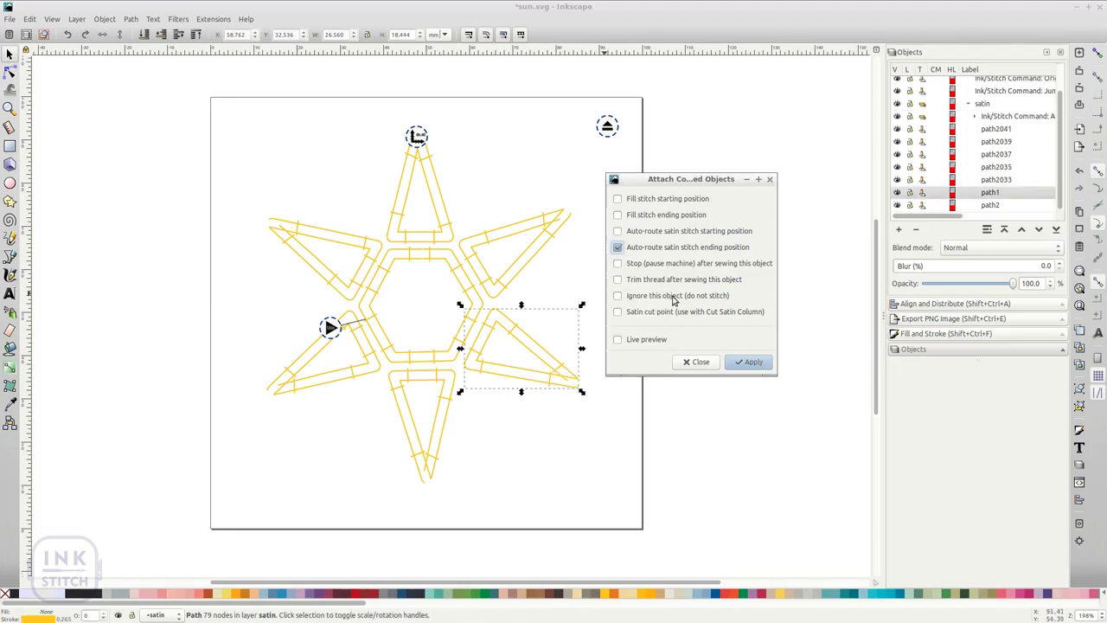
click(746, 362)
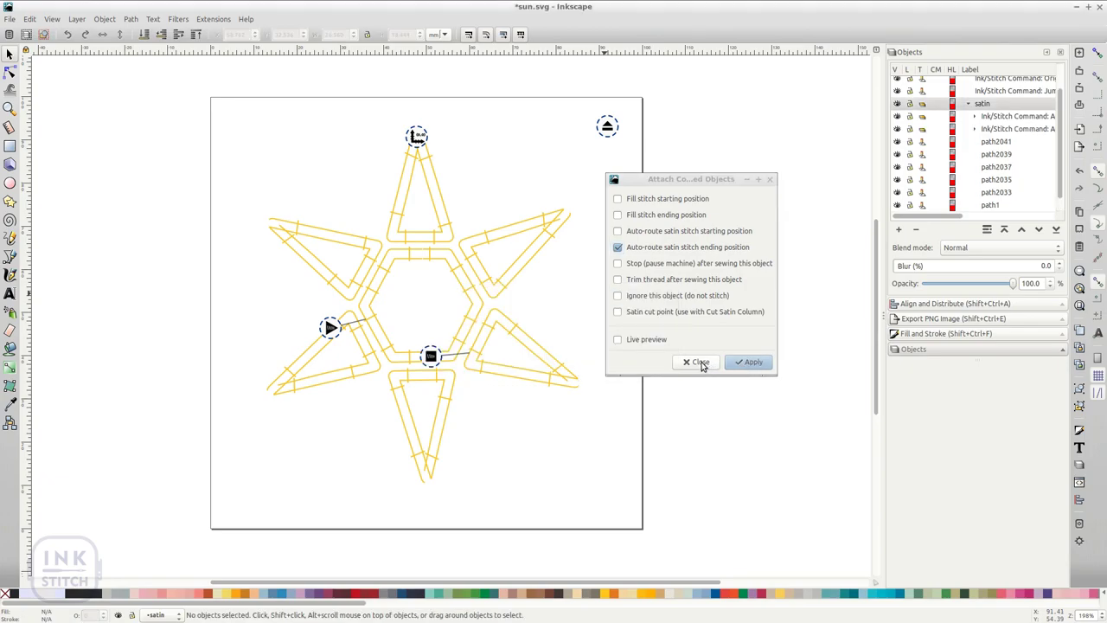
click(699, 364)
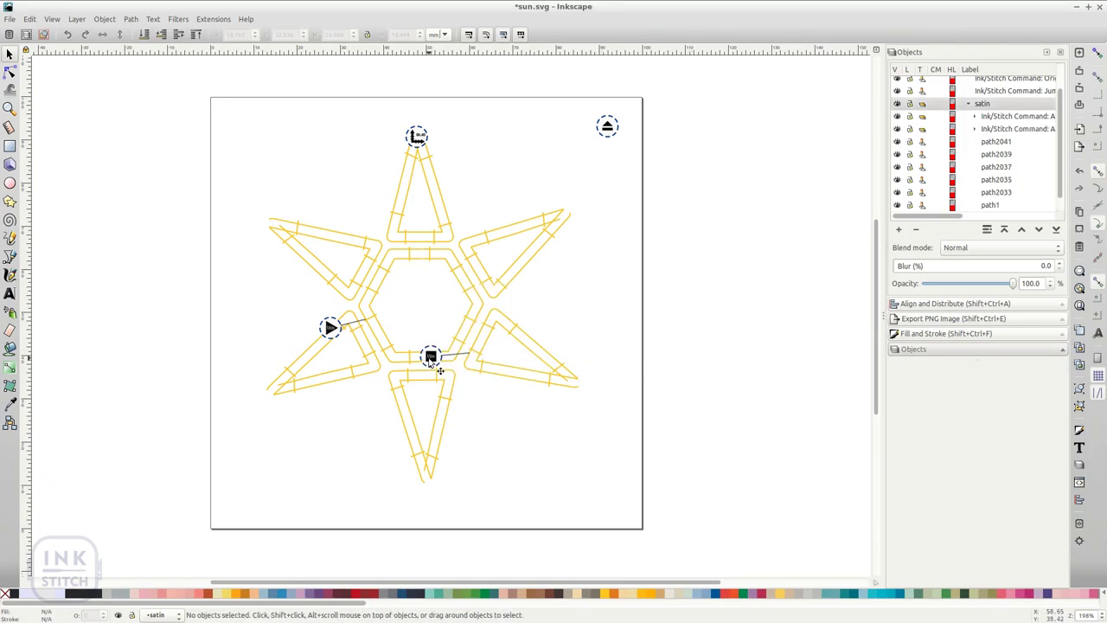
Drag the end marker to the lower-right tip, the start marker beside the bottom point, then select satin paths
mouse_move(431, 361)
mouse_down()
mouse_move(600, 392)
mouse_move(608, 400)
mouse_move(597, 405)
mouse_up()
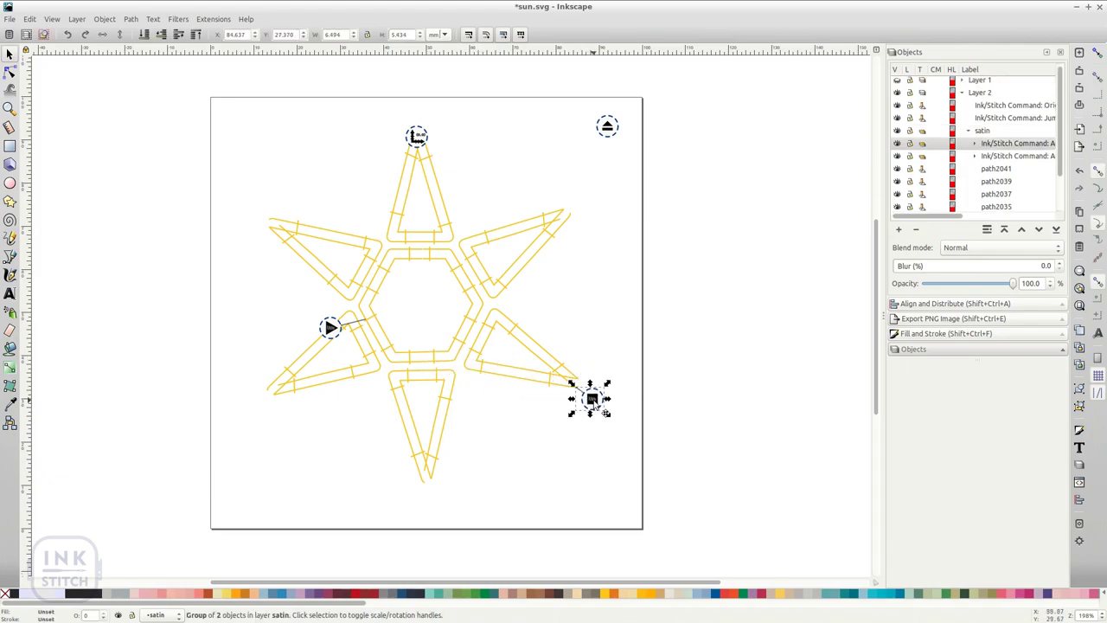
mouse_move(334, 325)
mouse_down()
mouse_move(442, 221)
mouse_move(476, 253)
mouse_move(500, 302)
mouse_move(509, 294)
mouse_move(449, 325)
mouse_move(464, 378)
mouse_move(451, 374)
mouse_up()
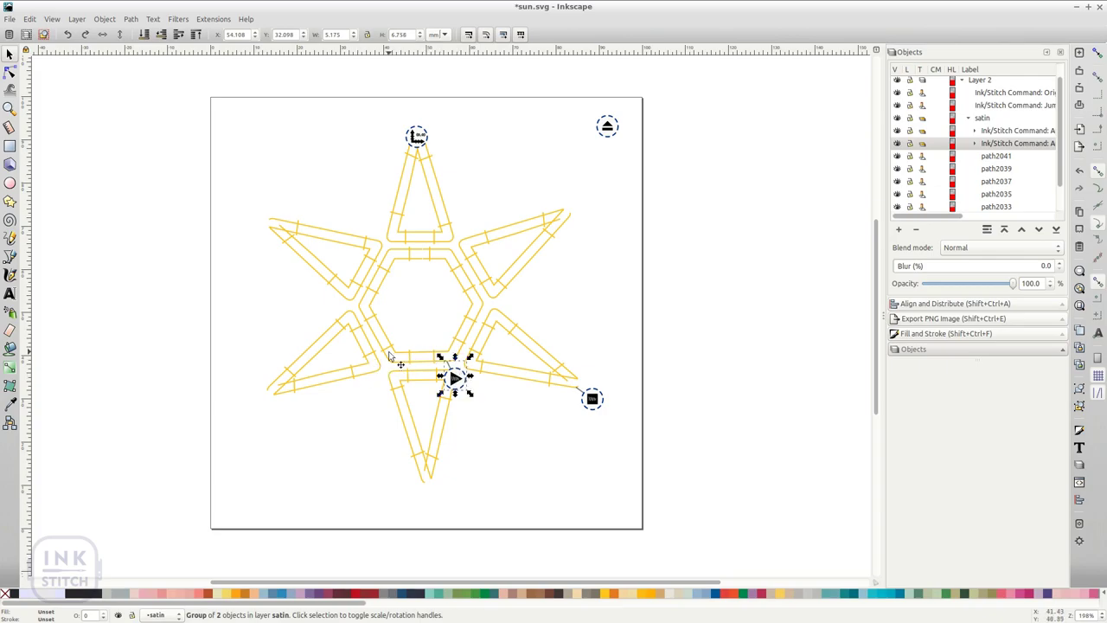
click(997, 158)
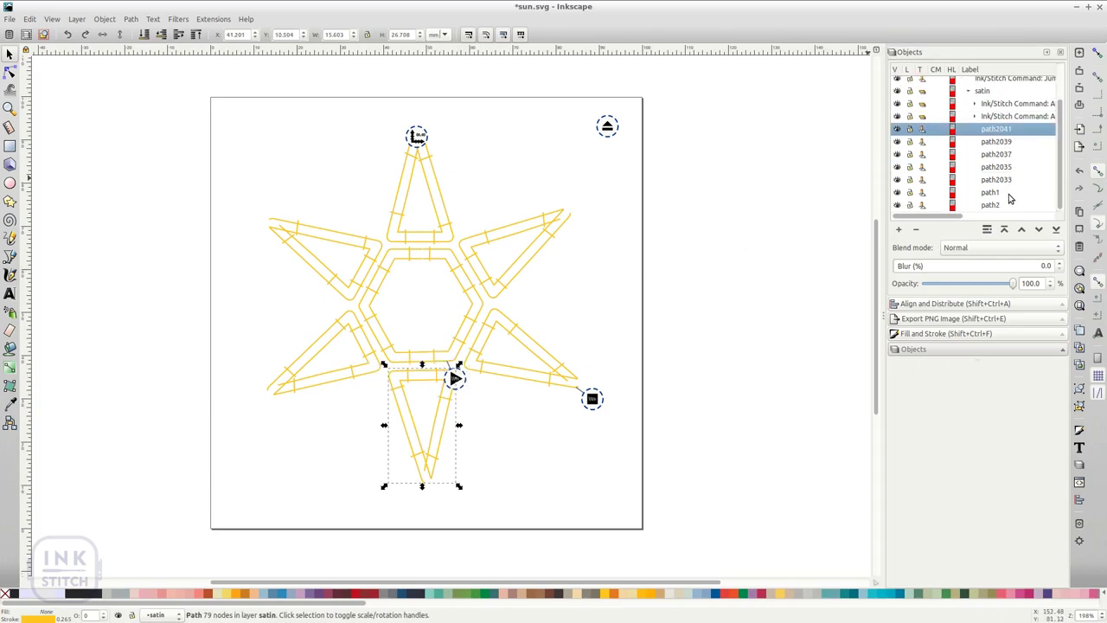
scroll(998, 206, down, 1)
click(998, 206)
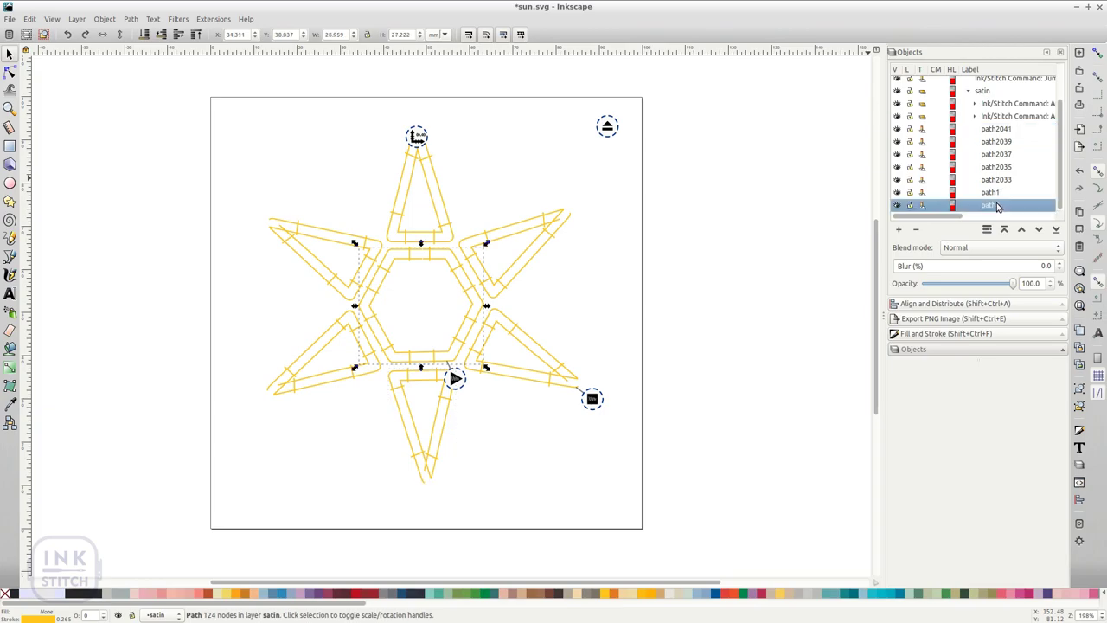
Select all seven satin paths and run Auto-Route Satin Columns on them
shift+click(998, 130)
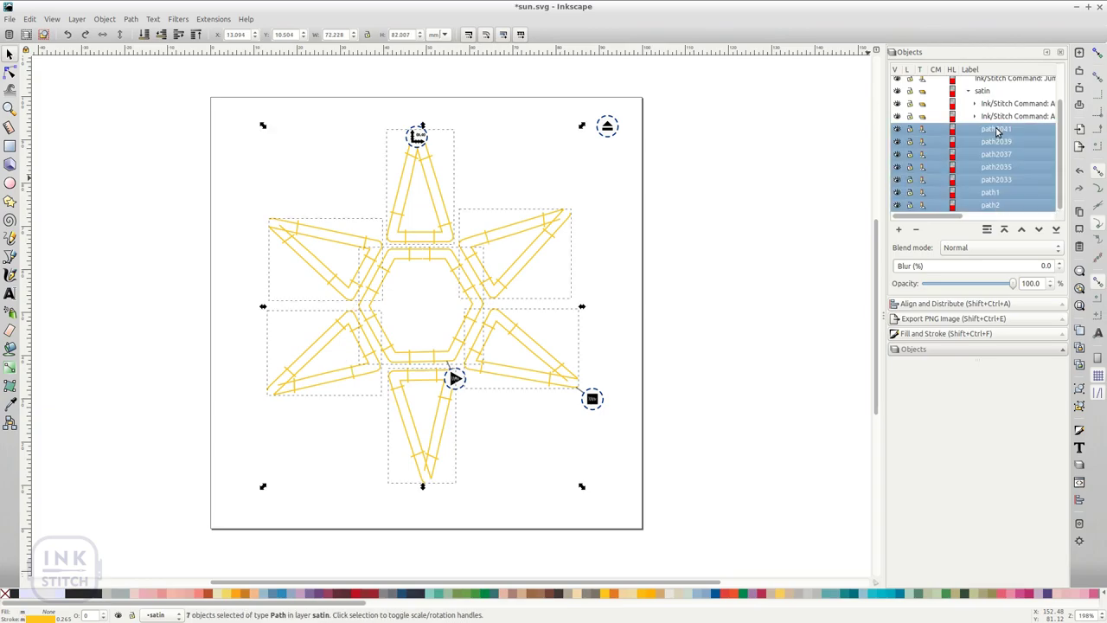
click(216, 20)
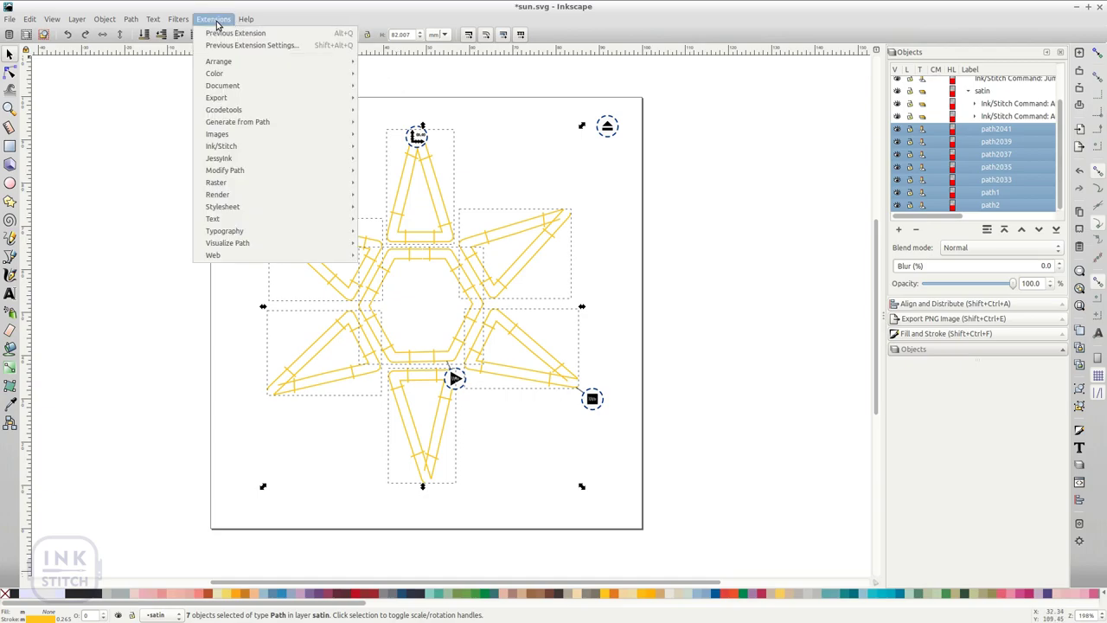
mouse_move(241, 152)
mouse_move(384, 165)
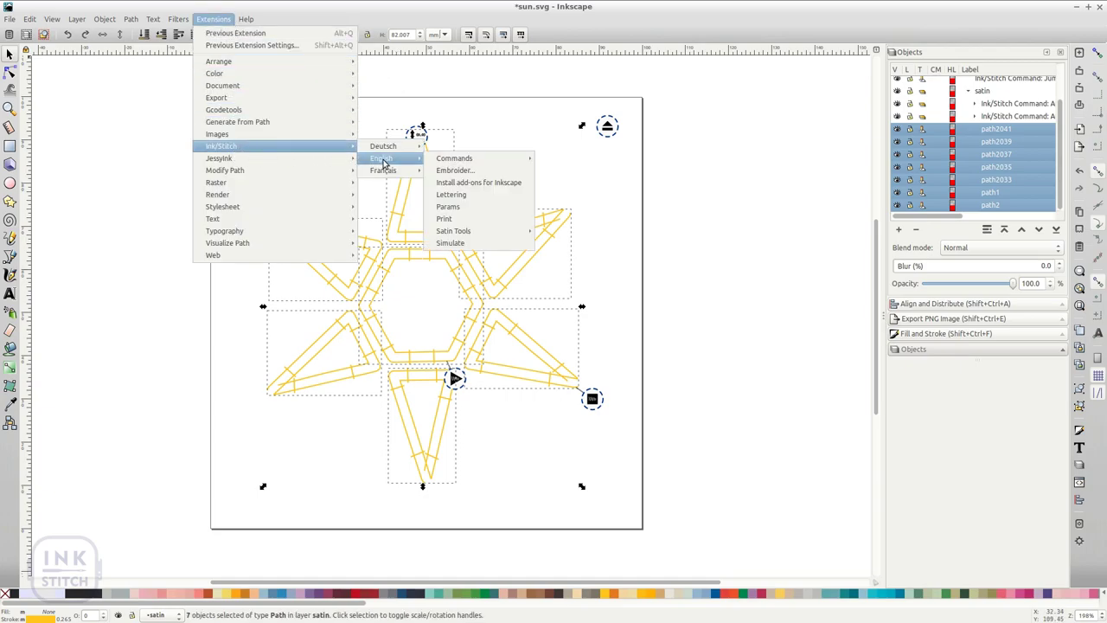
mouse_move(480, 232)
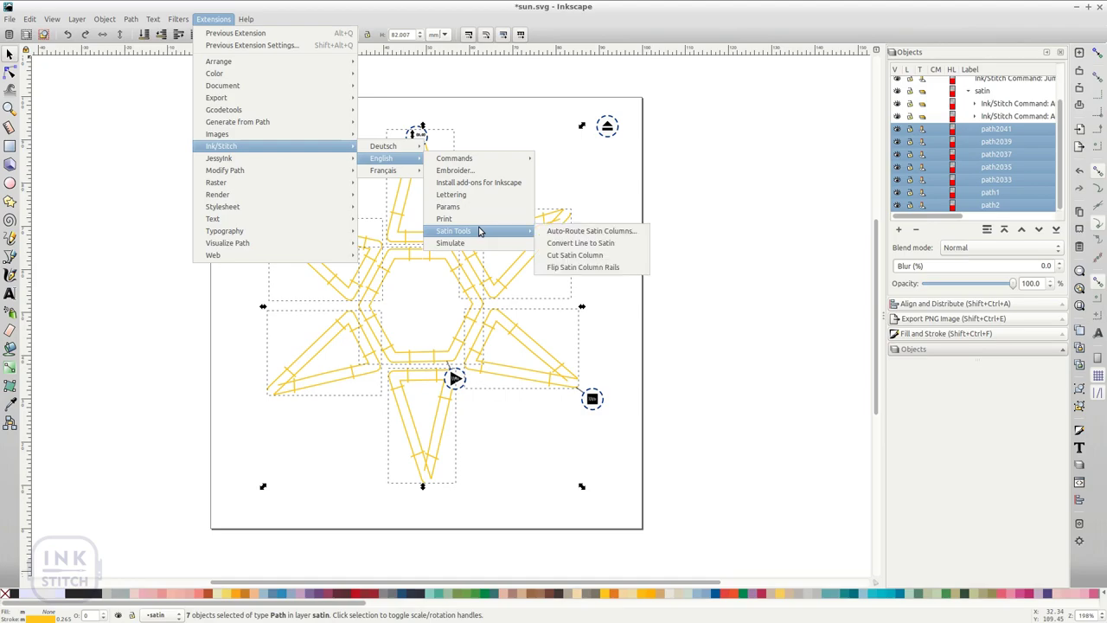
click(561, 232)
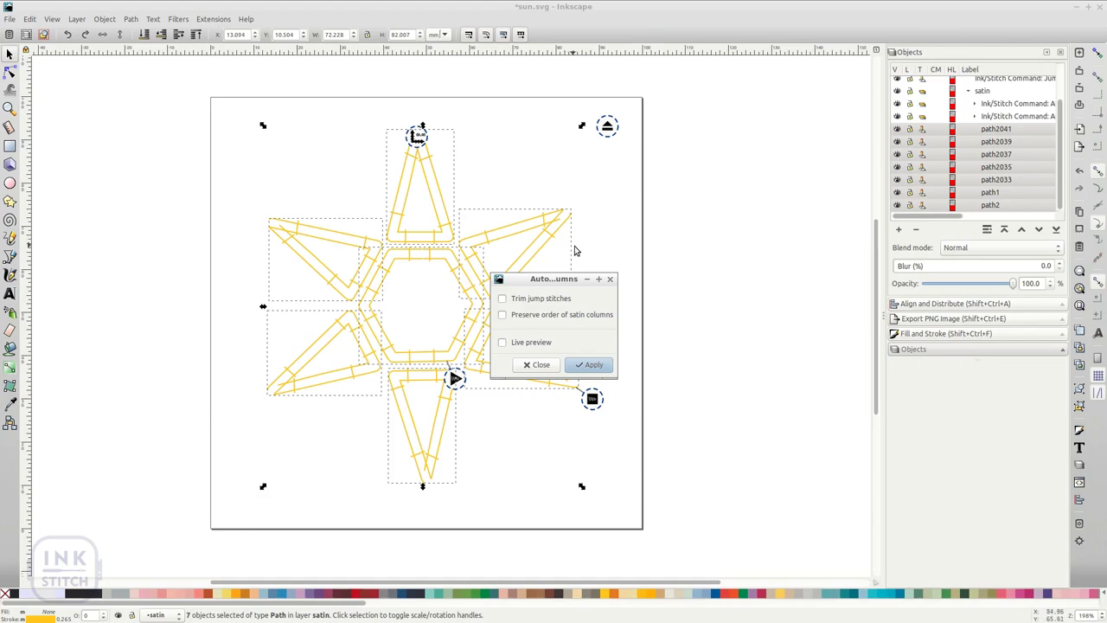
click(590, 365)
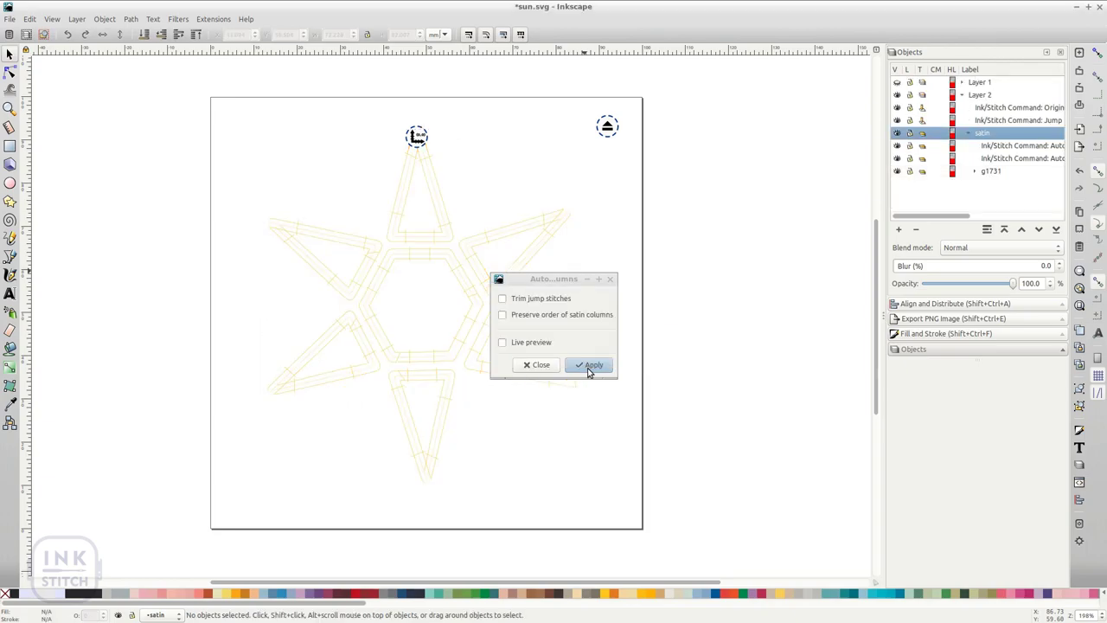
click(541, 365)
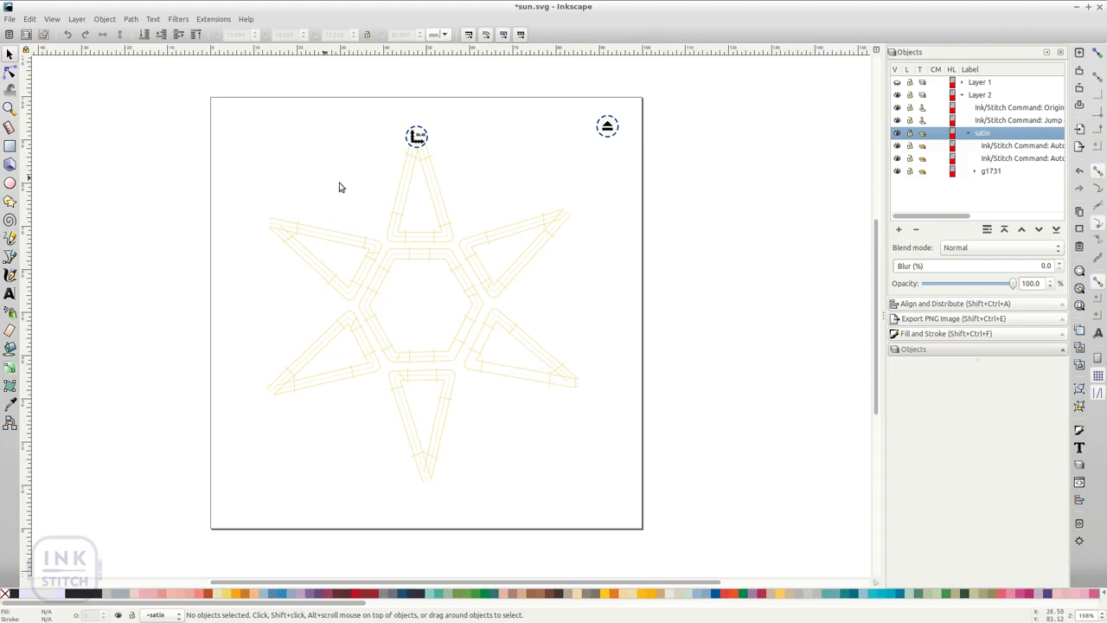
Select the routed satin group and preview it in the embroidery simulator
click(985, 139)
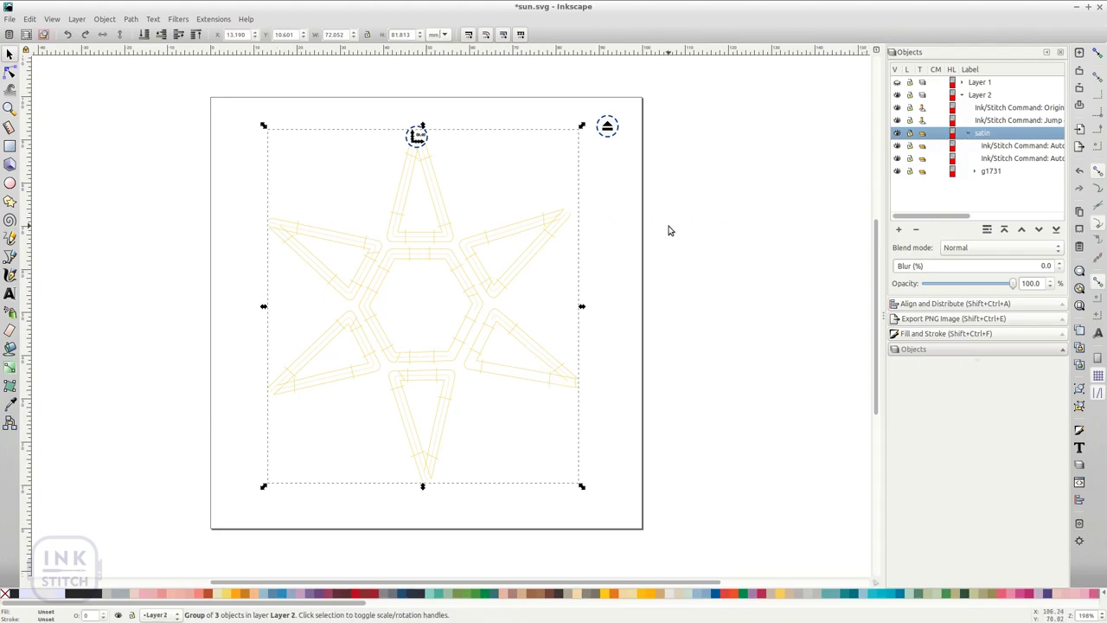
key(alt+q)
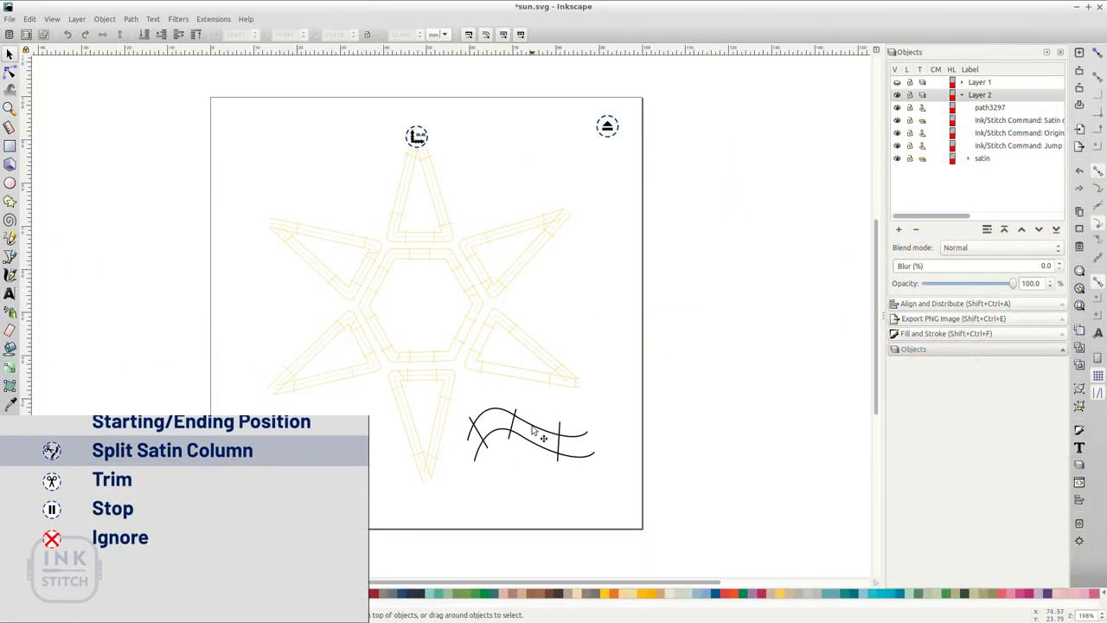
Attach a Satin cut point command to wavy column path3297 and drag its scissors marker onto the curves
click(534, 430)
click(212, 18)
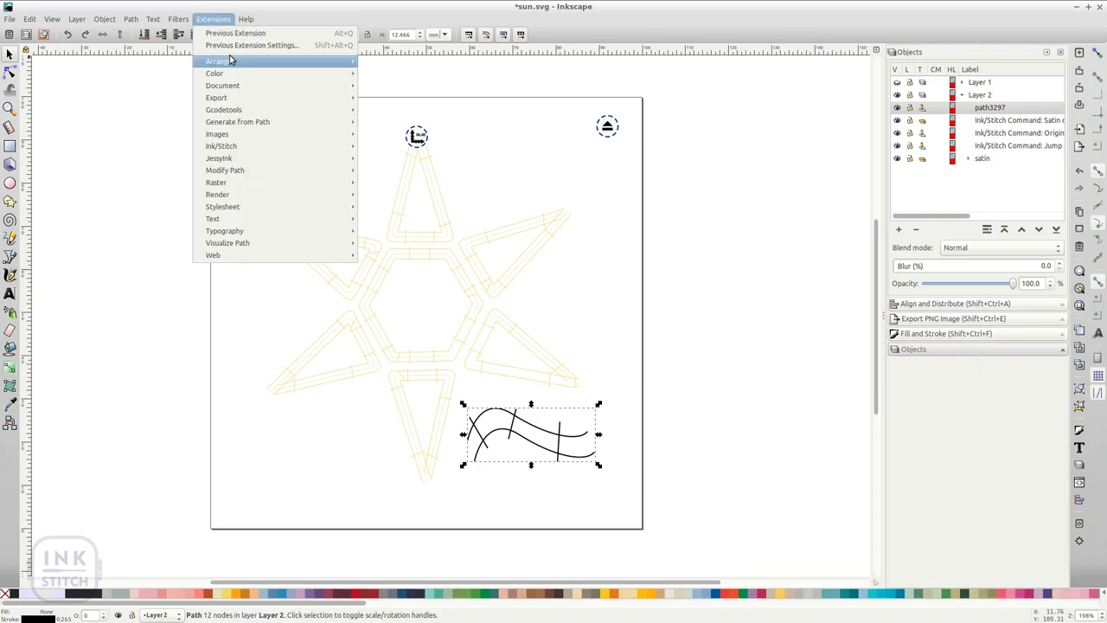
mouse_move(239, 151)
mouse_move(398, 163)
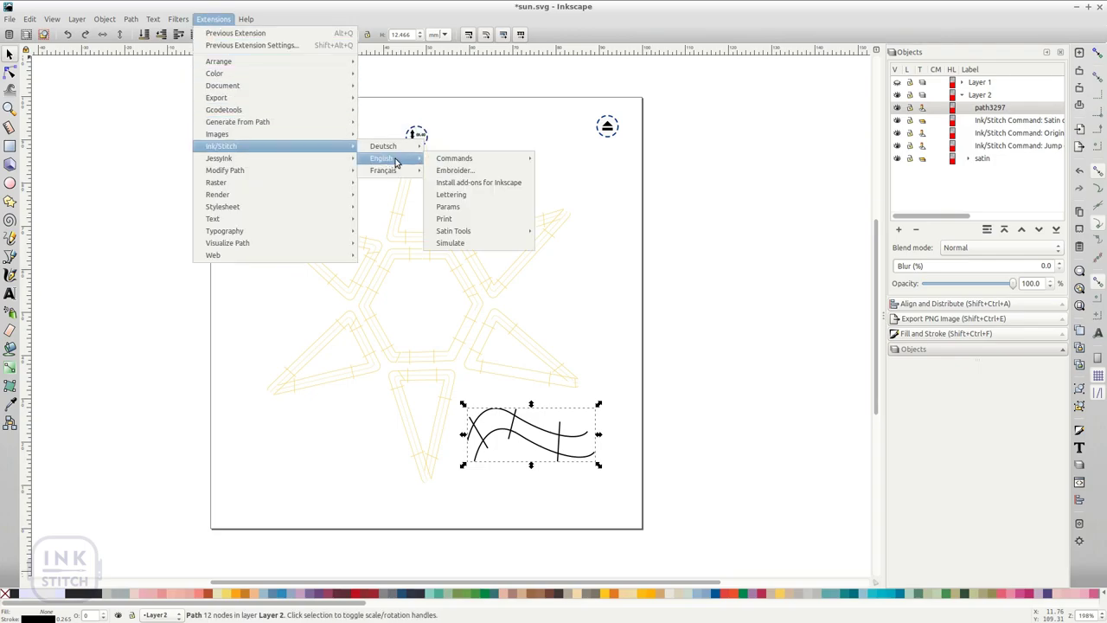
mouse_move(476, 164)
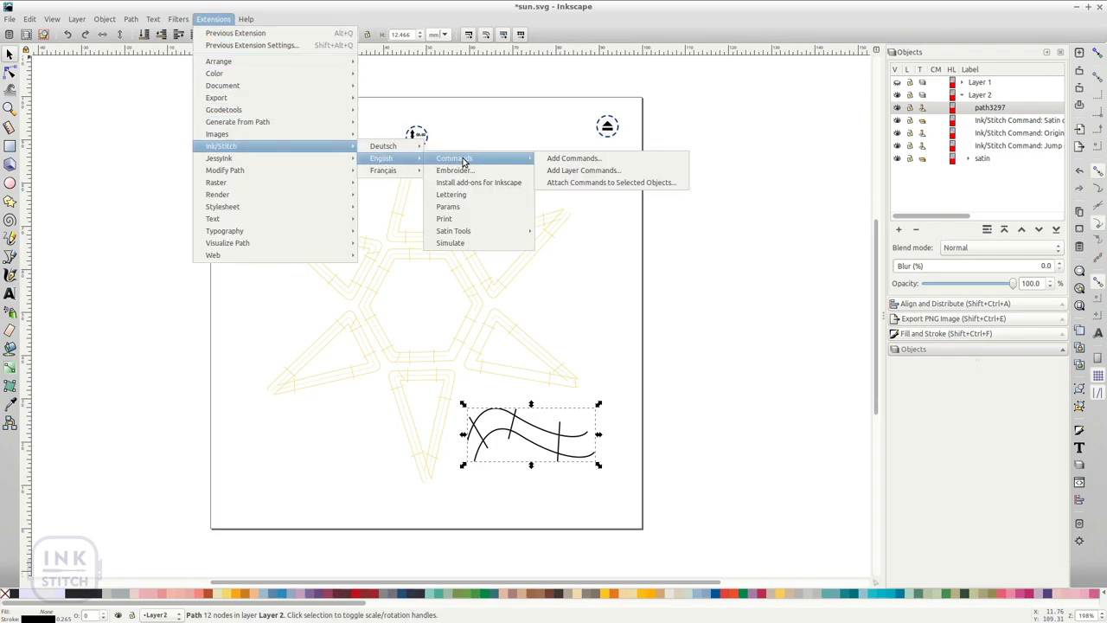
click(554, 182)
click(481, 298)
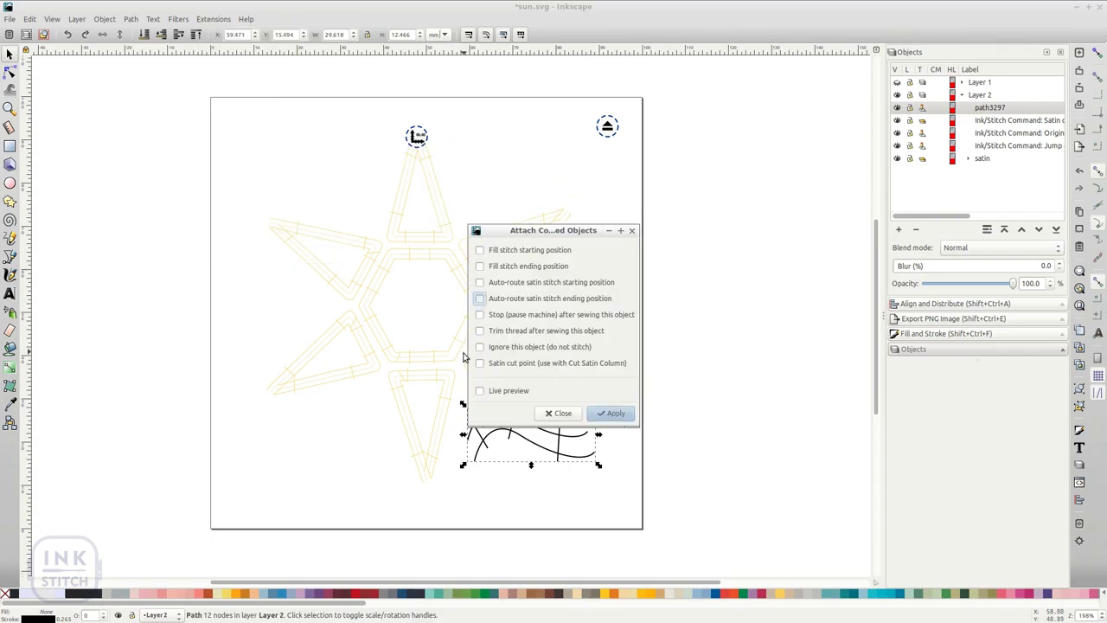
click(480, 363)
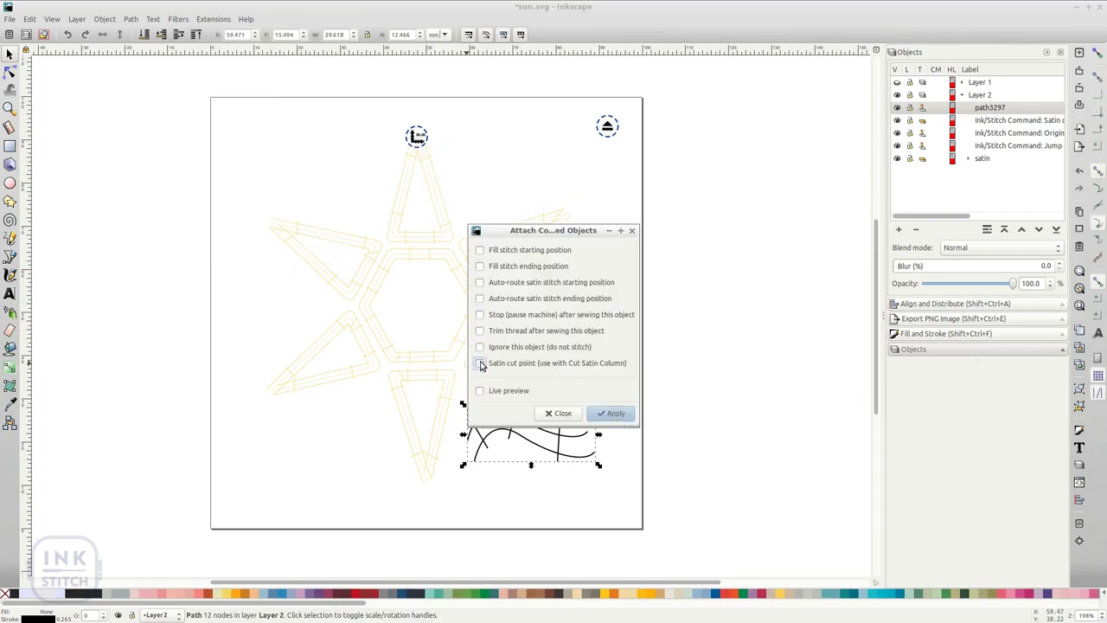
click(617, 420)
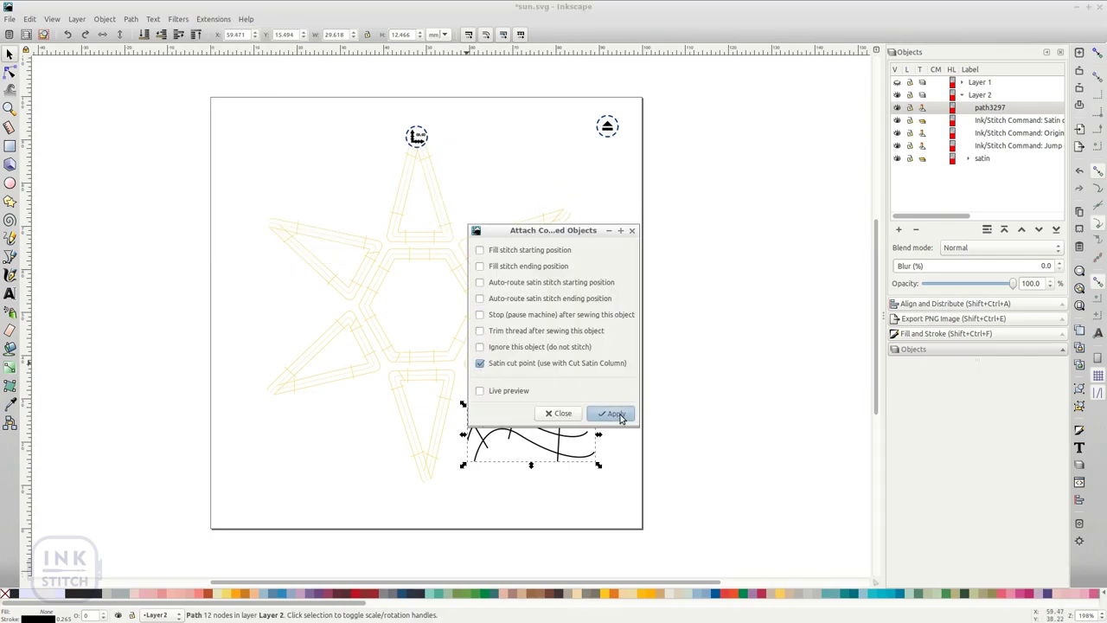
click(563, 413)
drag(440, 462, 536, 409)
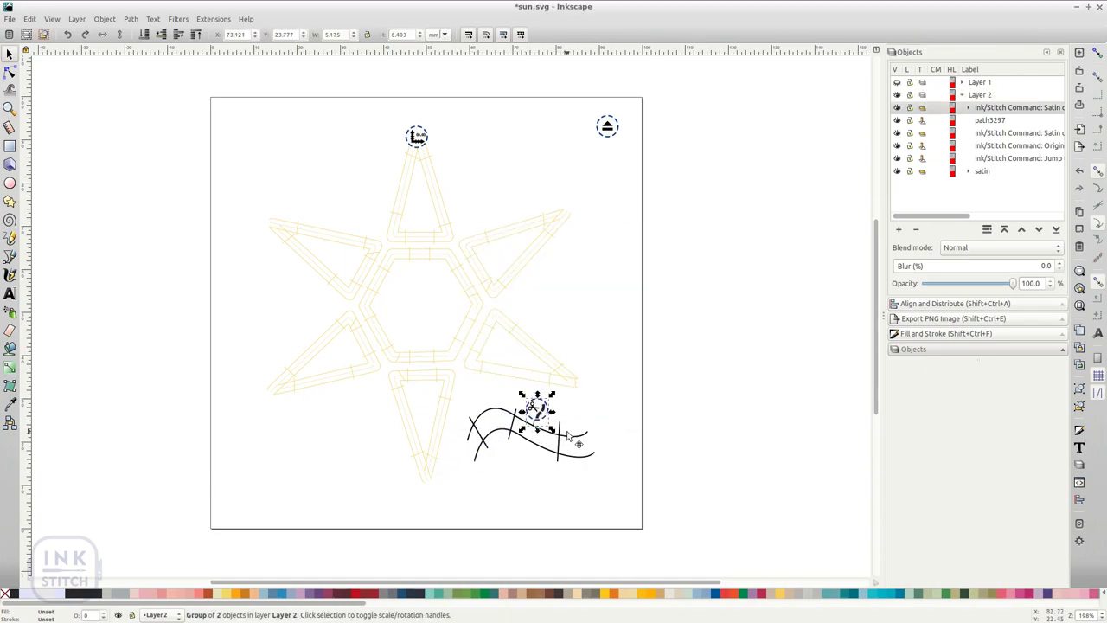
Cut the wavy satin column at its cut point with Ink/Stitch Cut Satin Column
click(569, 437)
click(212, 19)
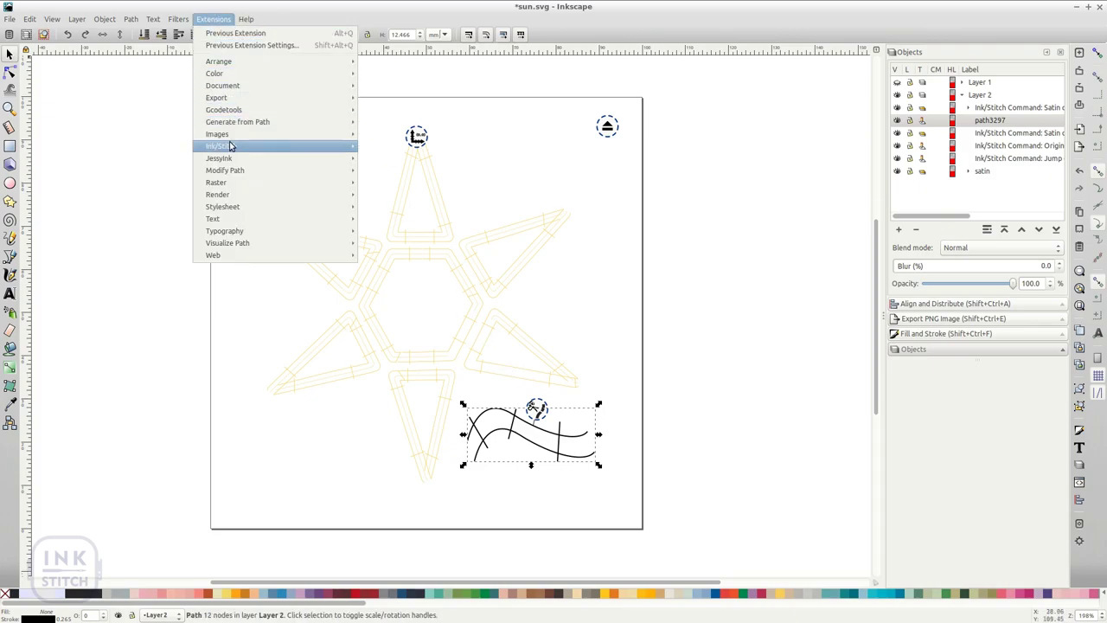
mouse_move(337, 145)
mouse_move(385, 161)
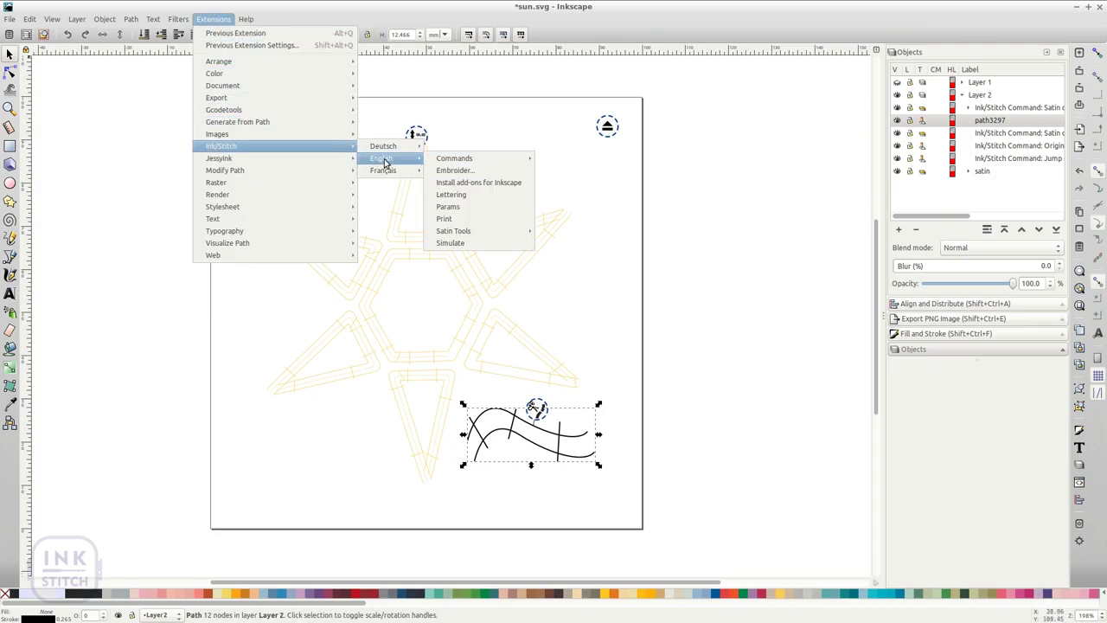
mouse_move(489, 231)
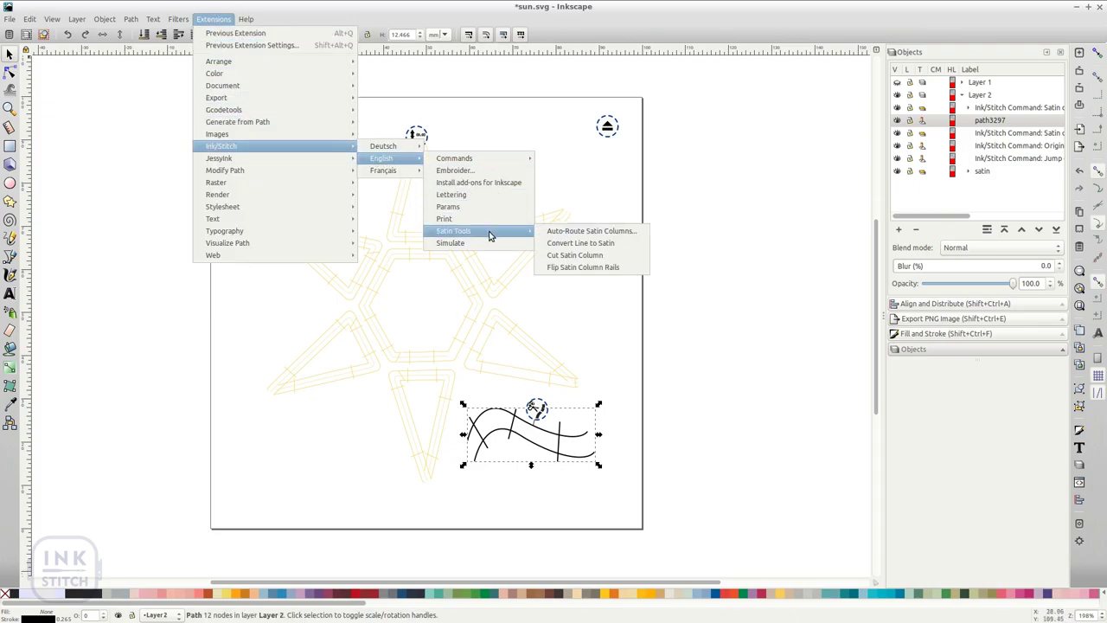
click(594, 266)
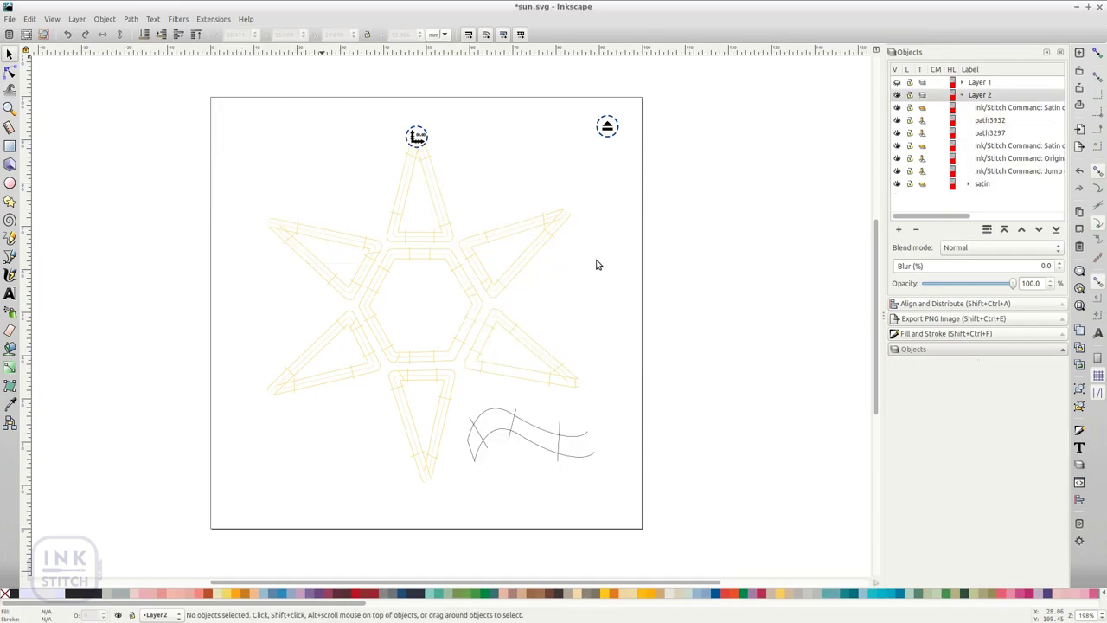
Nudge the right satin piece slightly right, then select both satin pieces
click(572, 441)
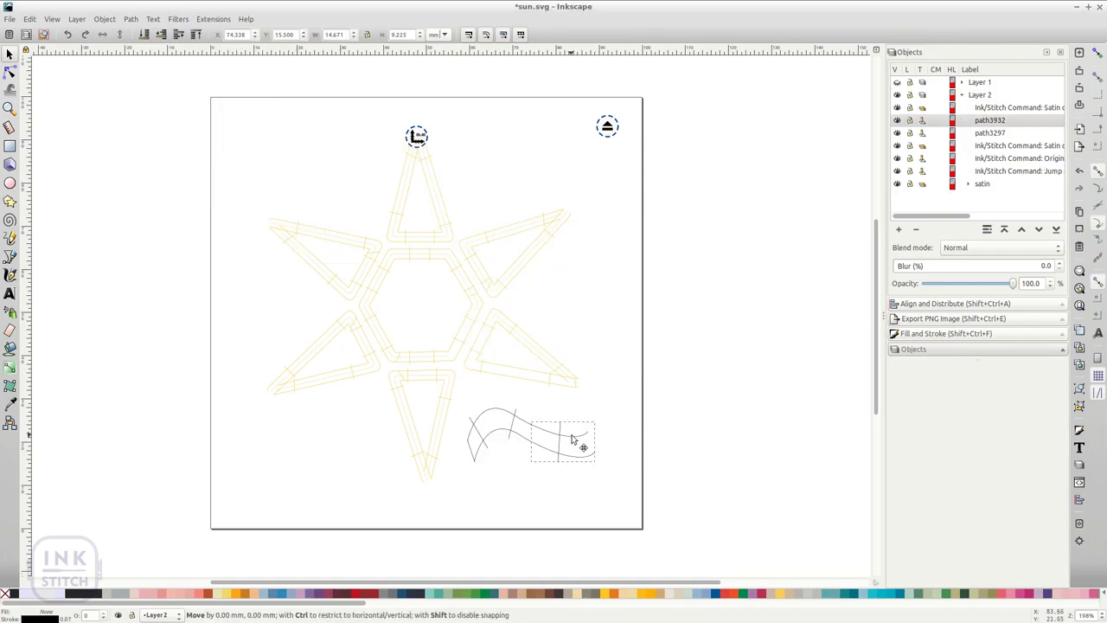
drag(571, 440, 584, 442)
click(652, 436)
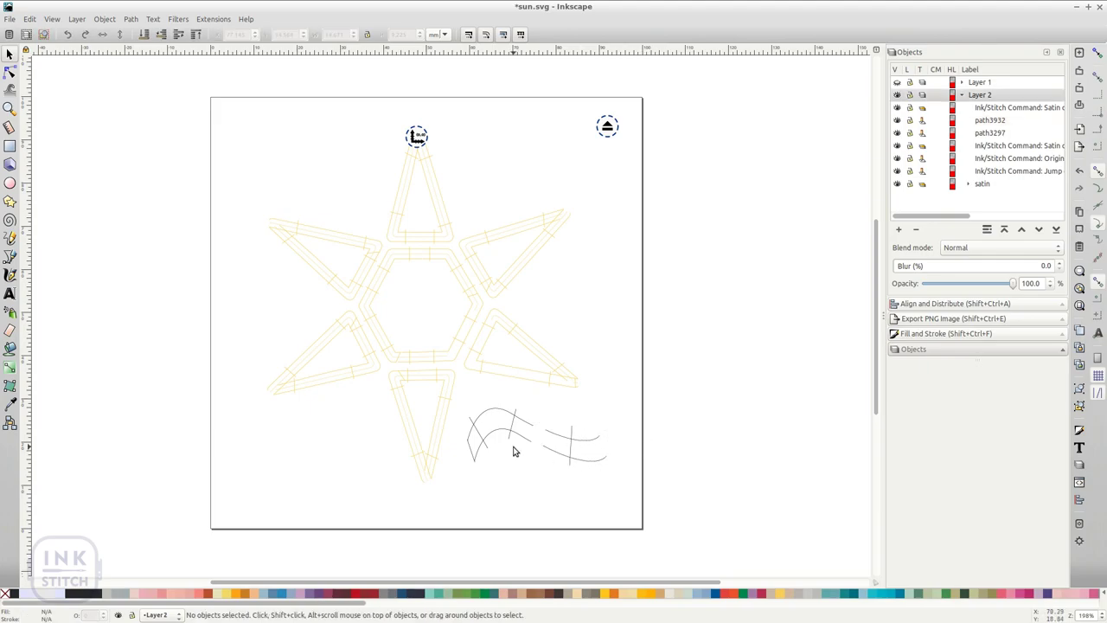
click(510, 433)
shift+click(568, 462)
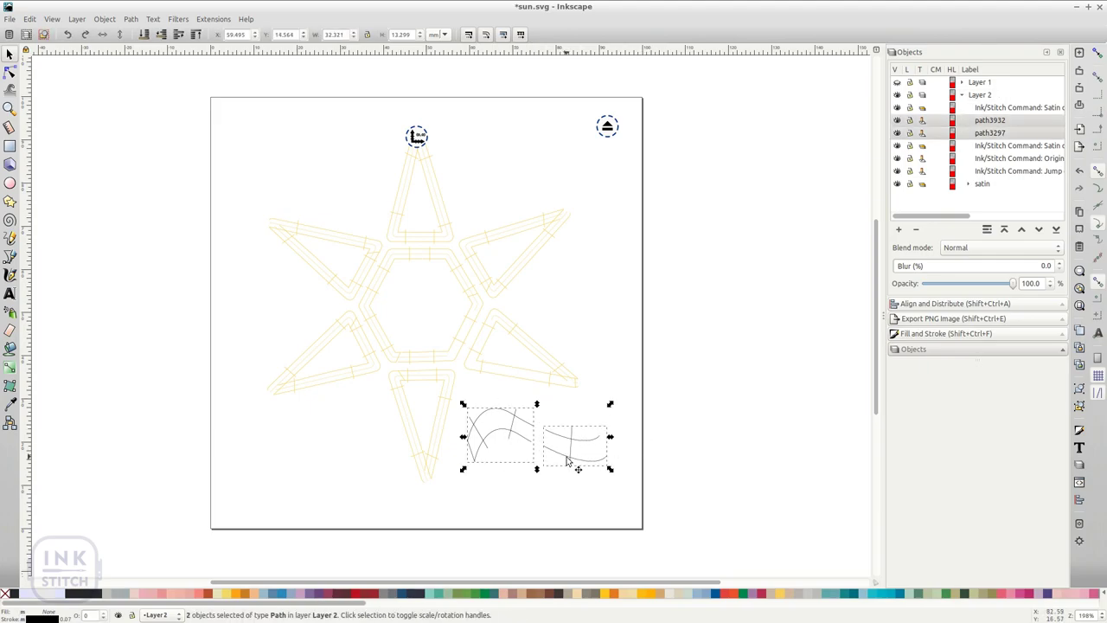
Preview the two satin pieces' stitching at higher speed, then delete both pieces
key(ctrl+shift+q)
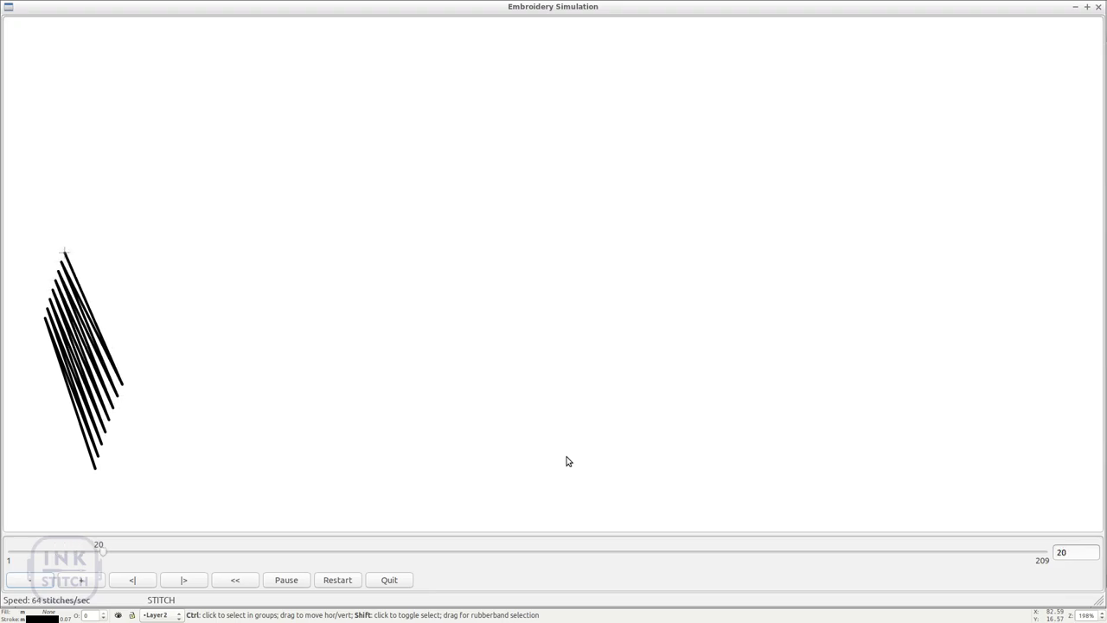
key(Up)
key(Up)
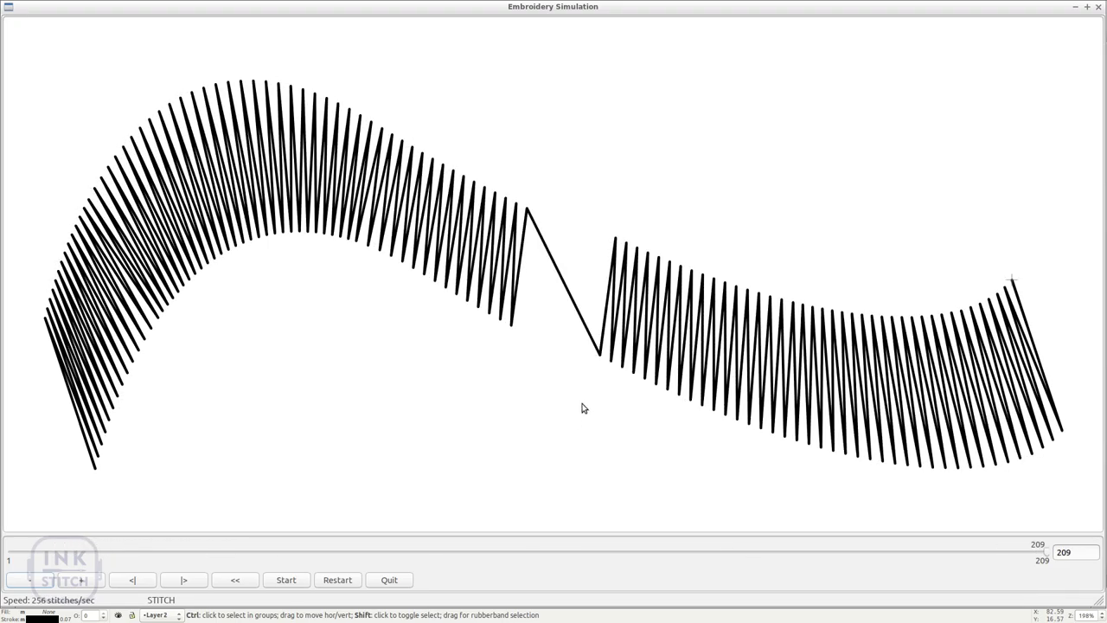
key(q)
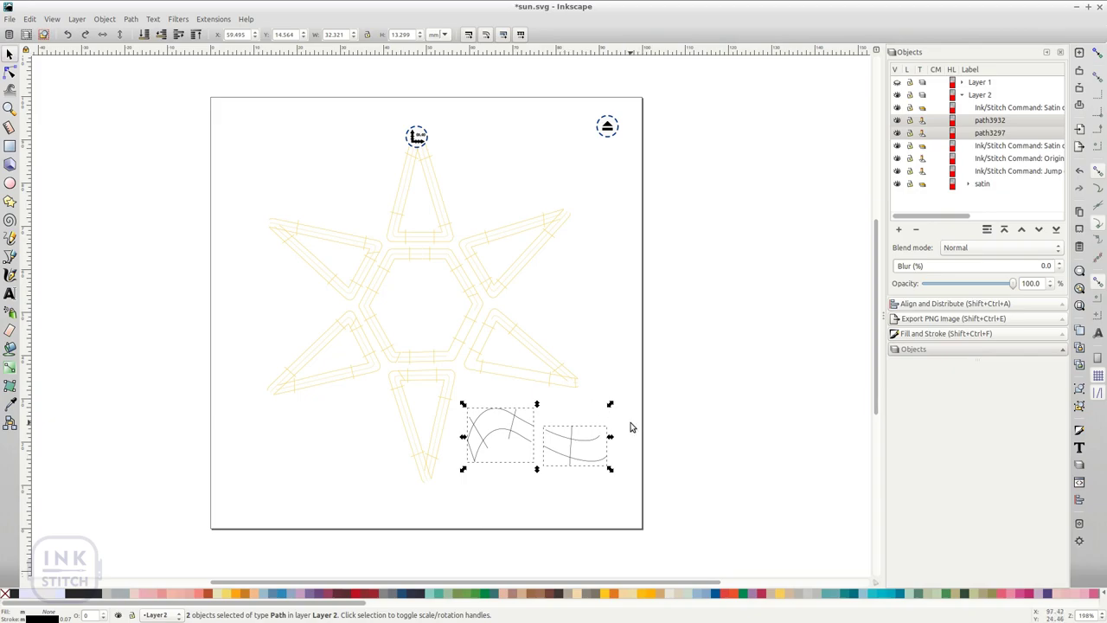
key(Delete)
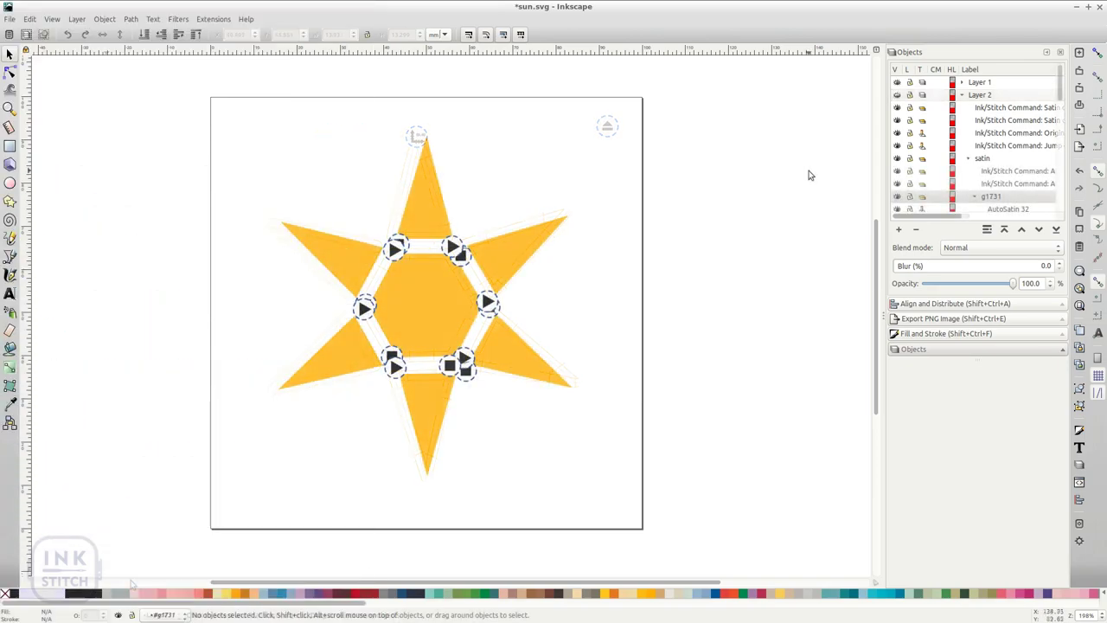
click(518, 253)
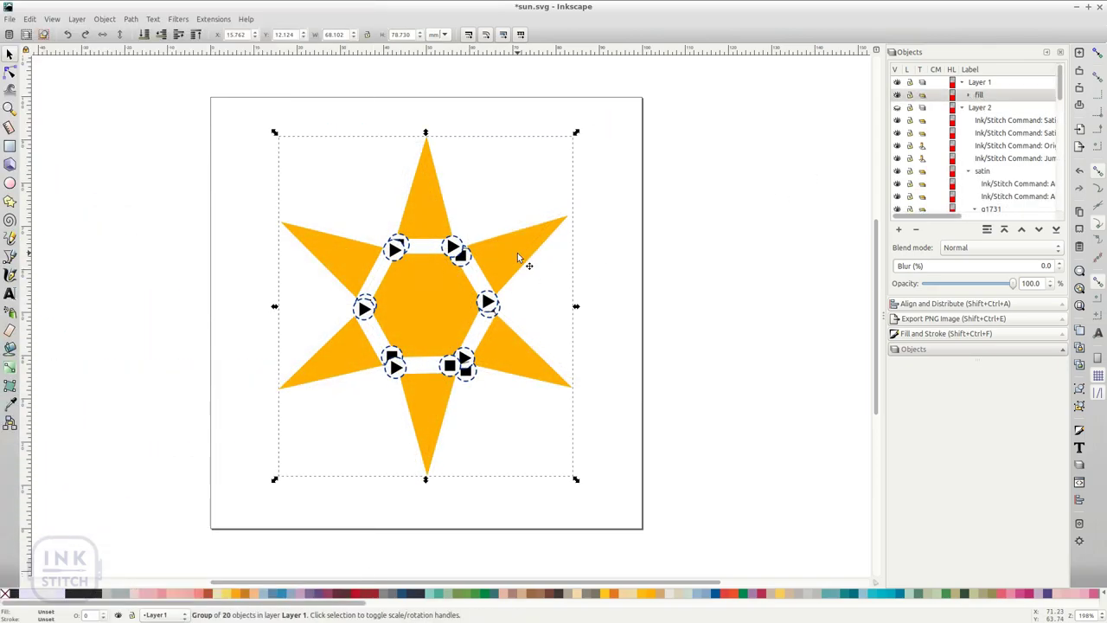
double_click(519, 253)
click(519, 253)
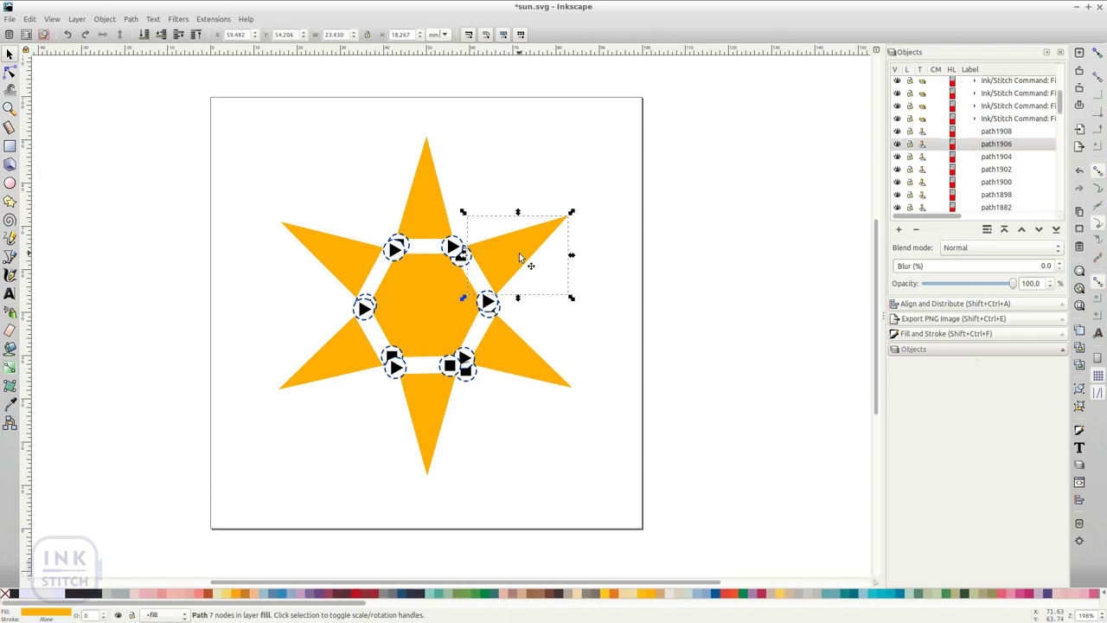
shift+click(425, 186)
shift+click(334, 252)
shift+click(335, 372)
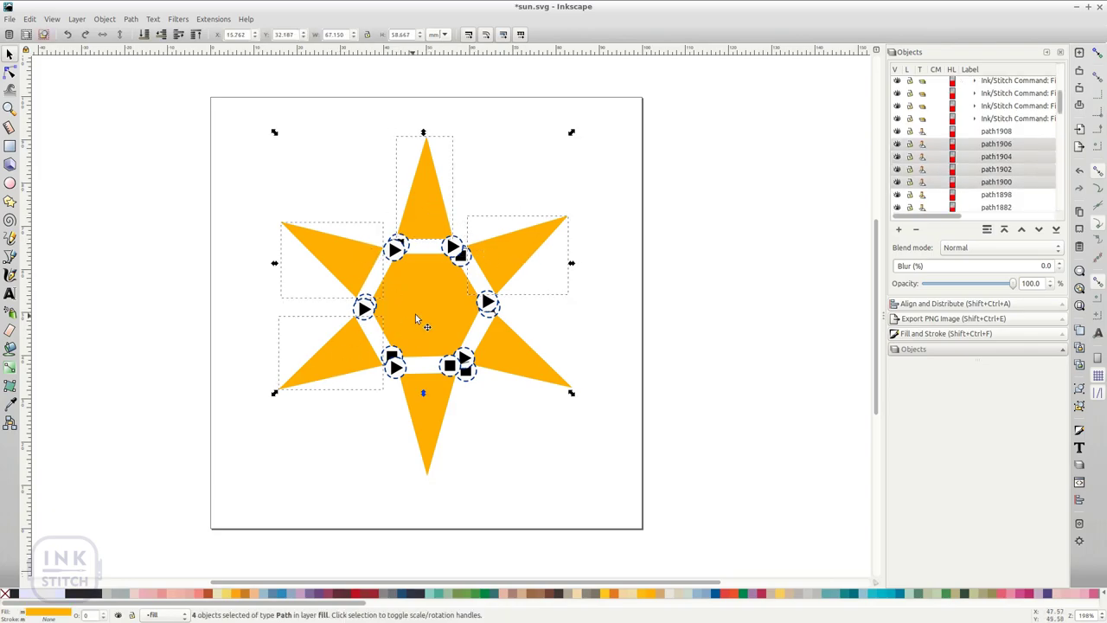
shift+click(418, 316)
shift+click(418, 396)
shift+click(499, 374)
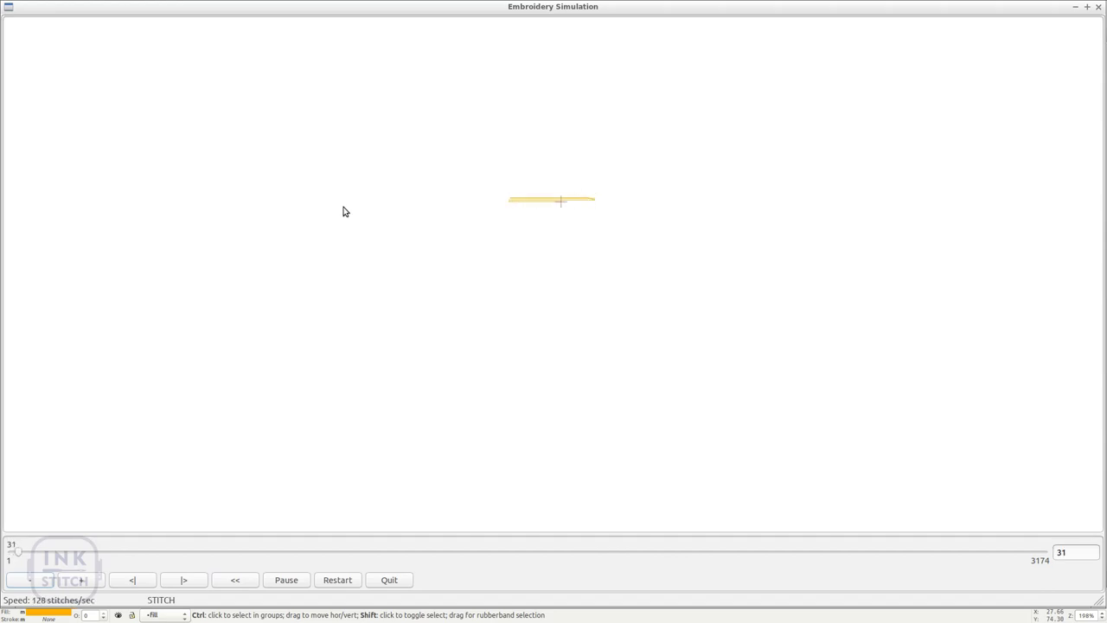
key(Up)
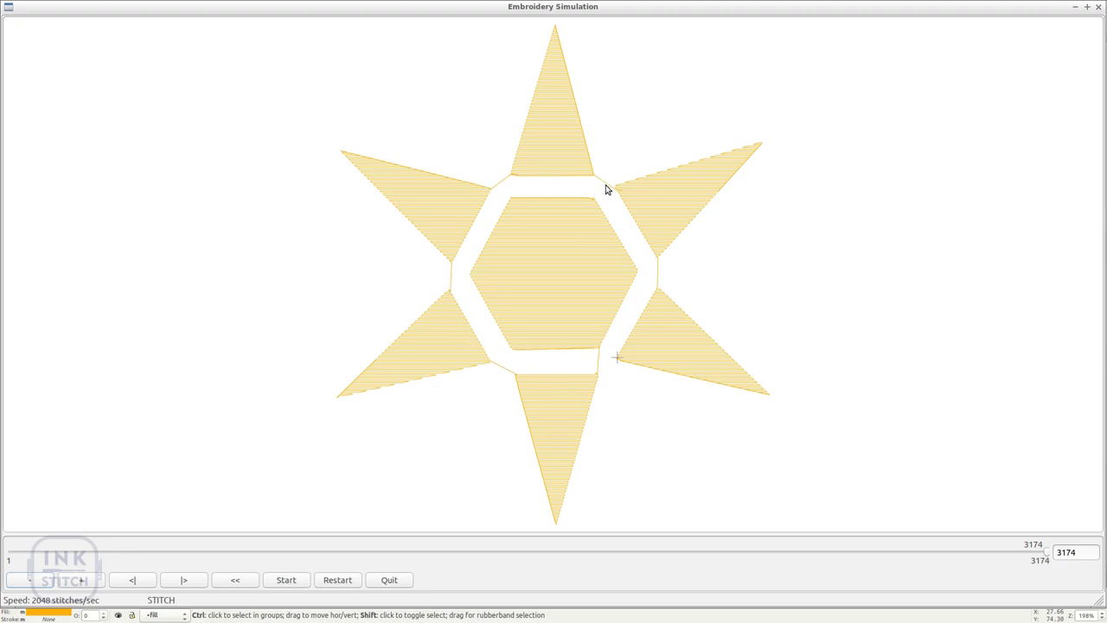
Attach a Trim thread command to the selected sun fill shapes, unticking Satin cut point
key(q)
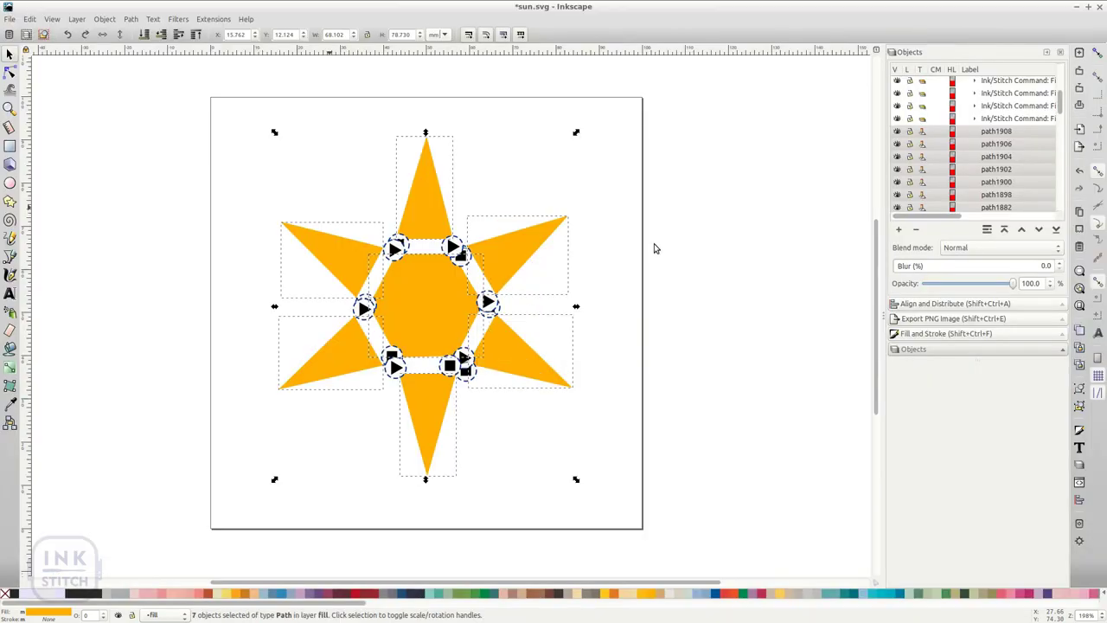
click(212, 18)
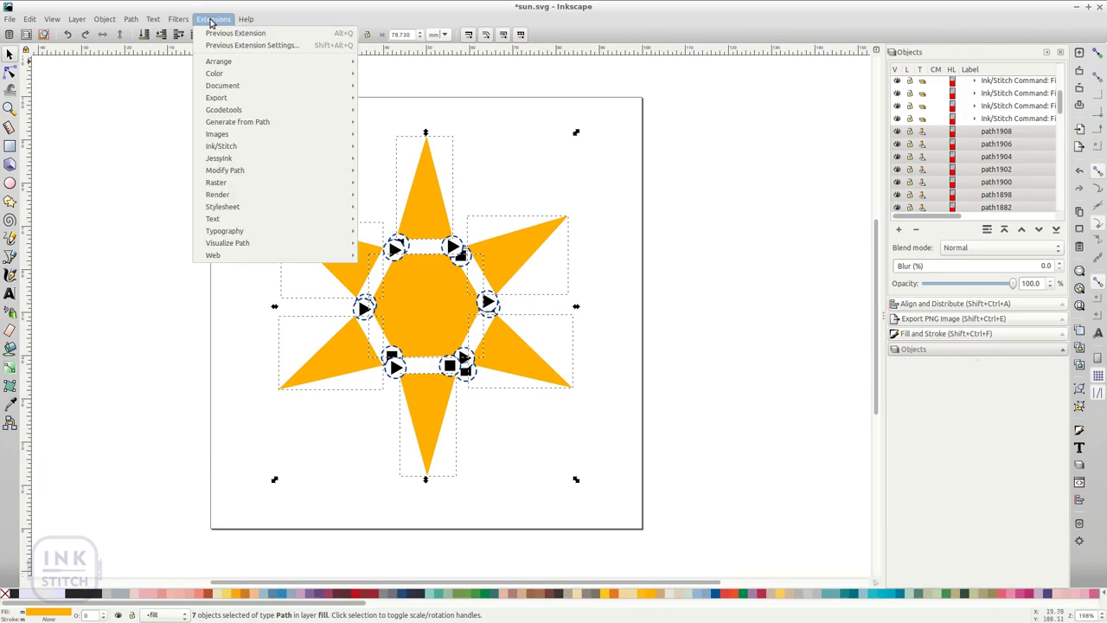
mouse_move(231, 151)
mouse_move(385, 158)
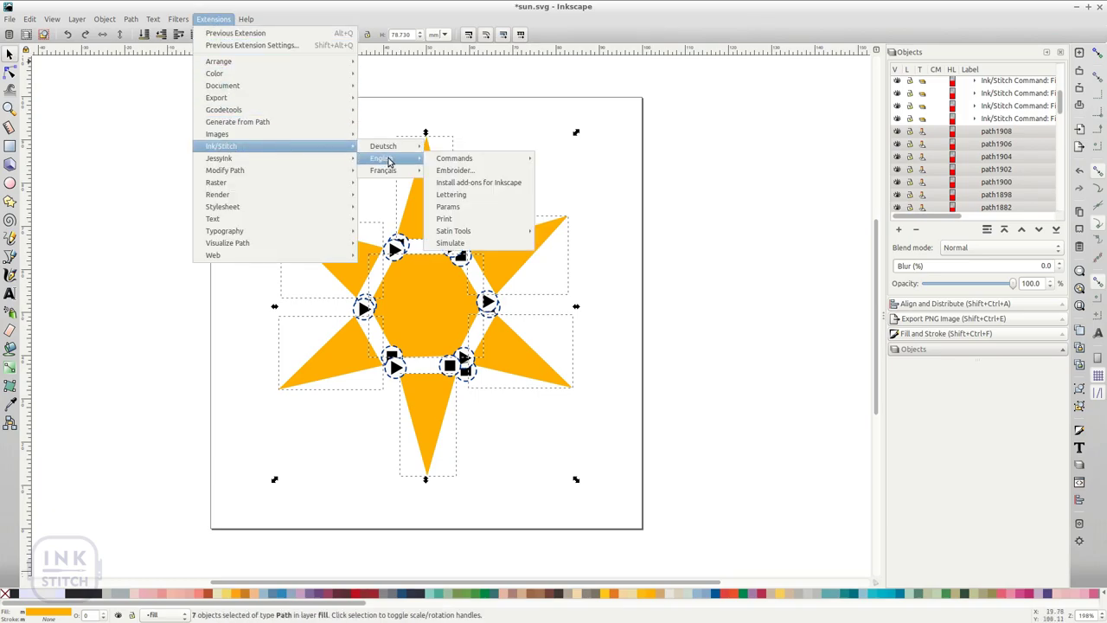
mouse_move(455, 158)
click(554, 185)
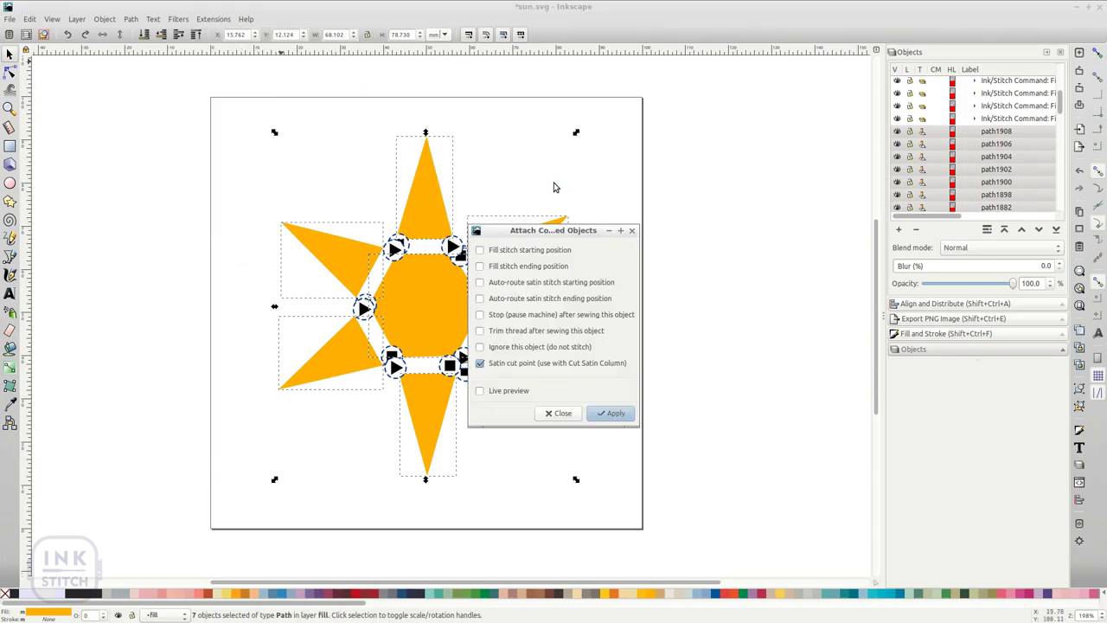
click(474, 364)
click(480, 334)
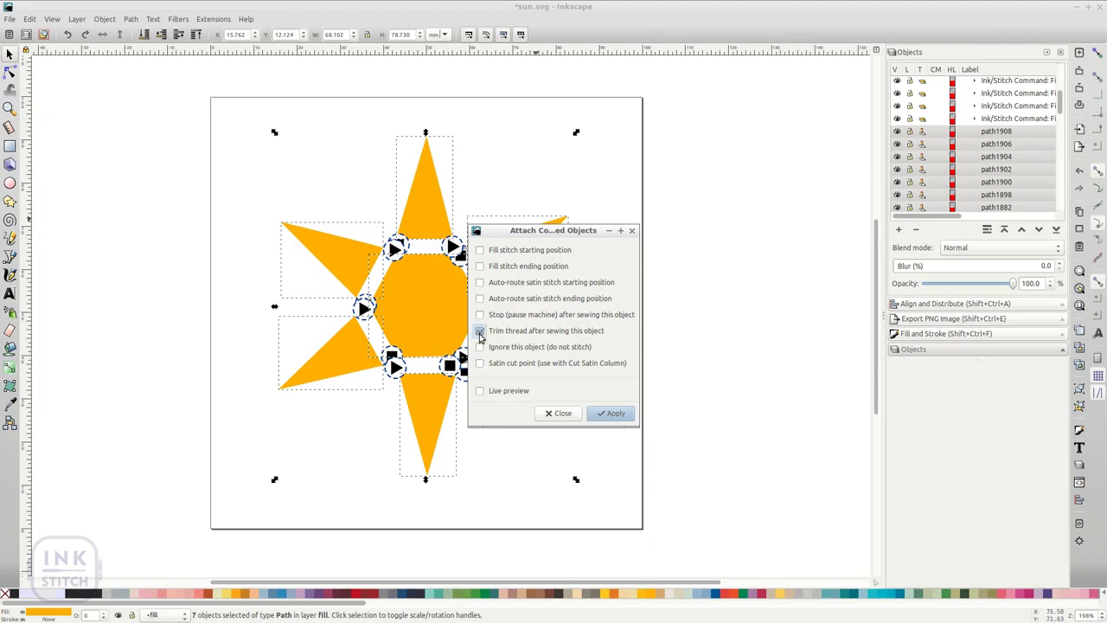
click(616, 415)
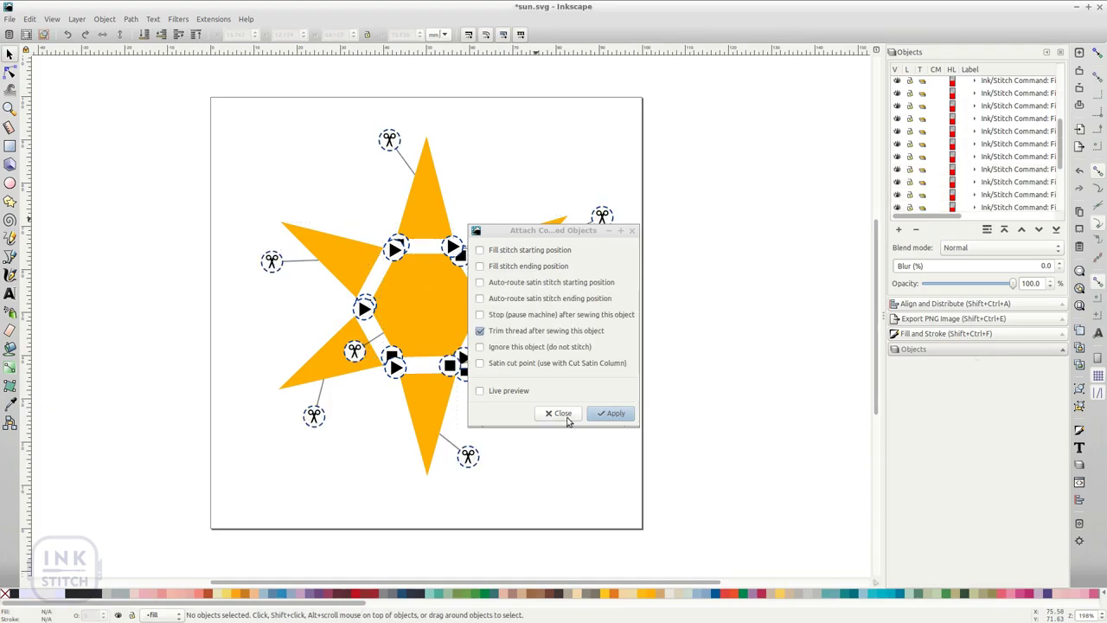
click(563, 415)
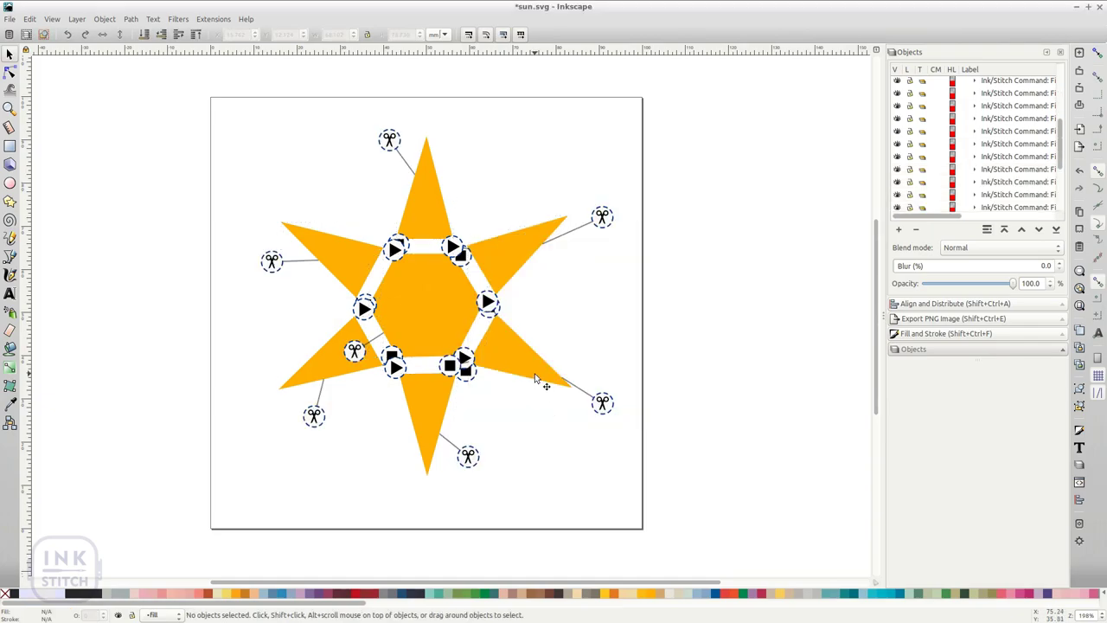
Select all fill-layer objects and play the embroidery simulation at higher speed
click(535, 378)
key(ctrl+a)
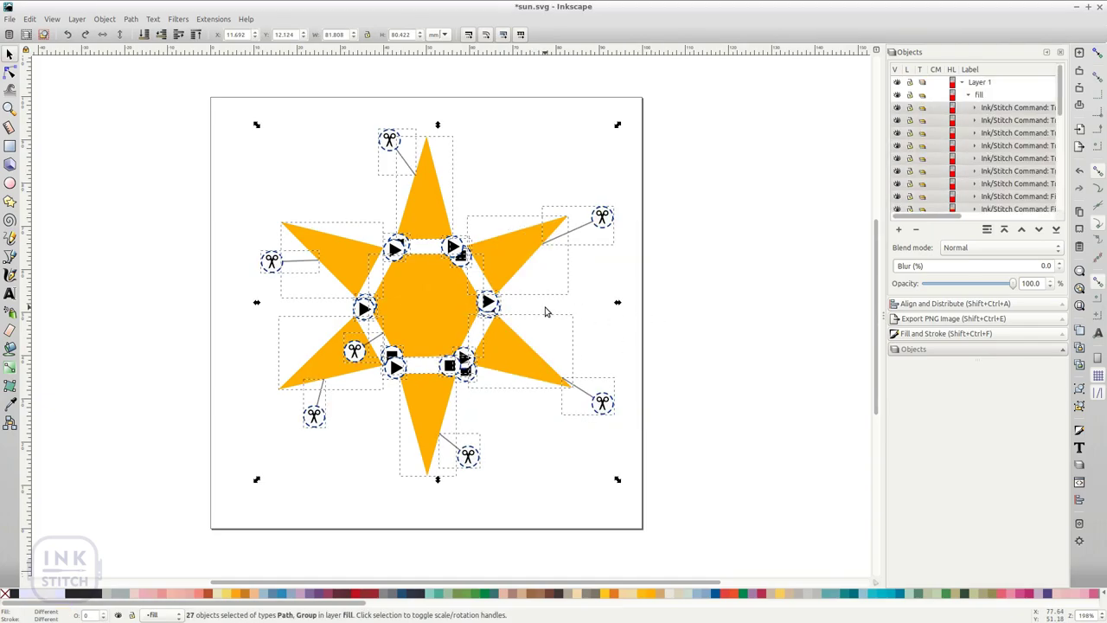
key(ctrl+shift+l)
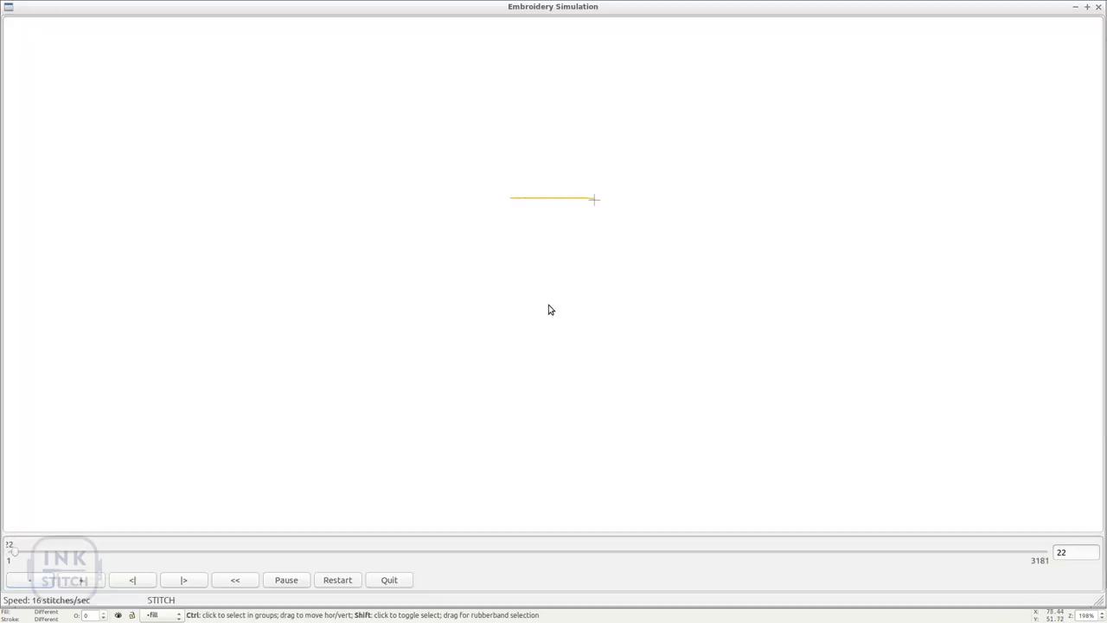
key(Up)
key(Up)
key(Up)
key(Up)
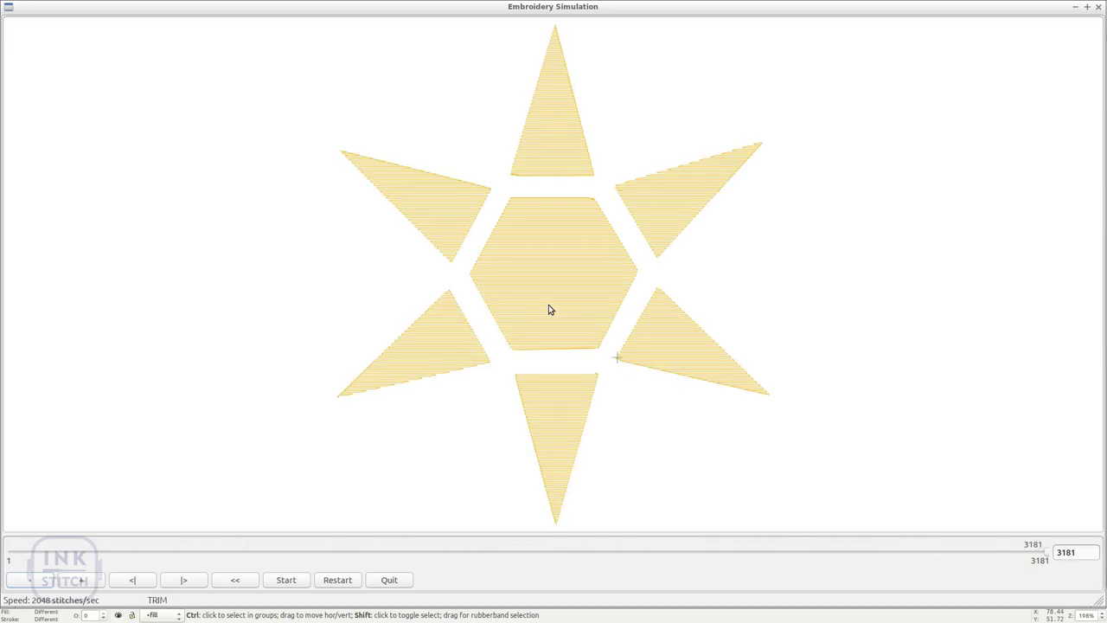
Close the simulation, deselect the sun, and select the inner hexagon path922
key(q)
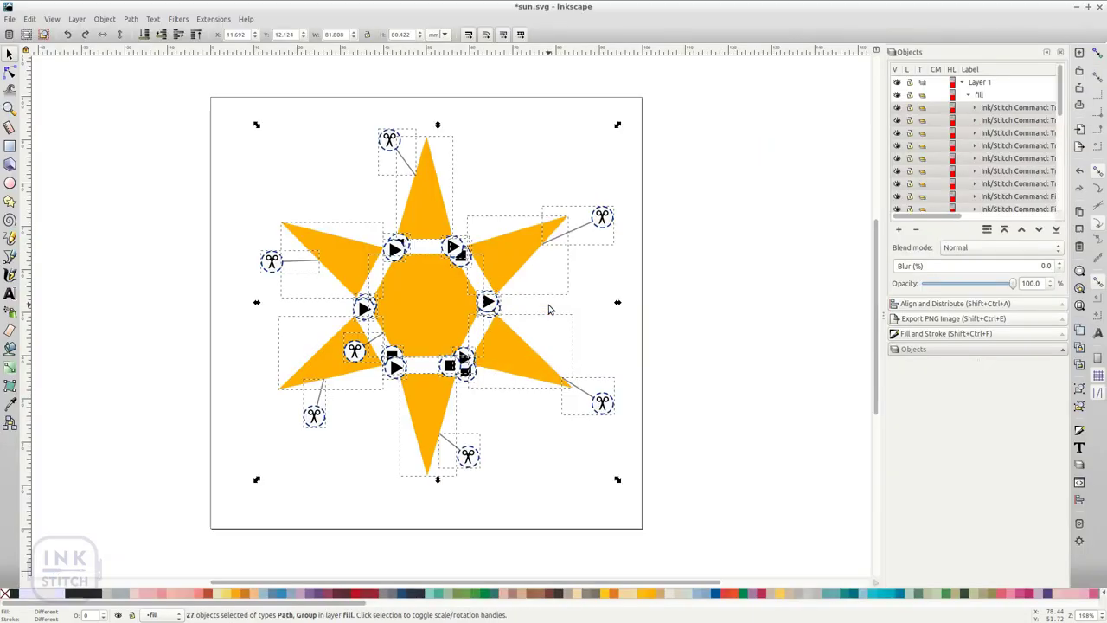
click(606, 305)
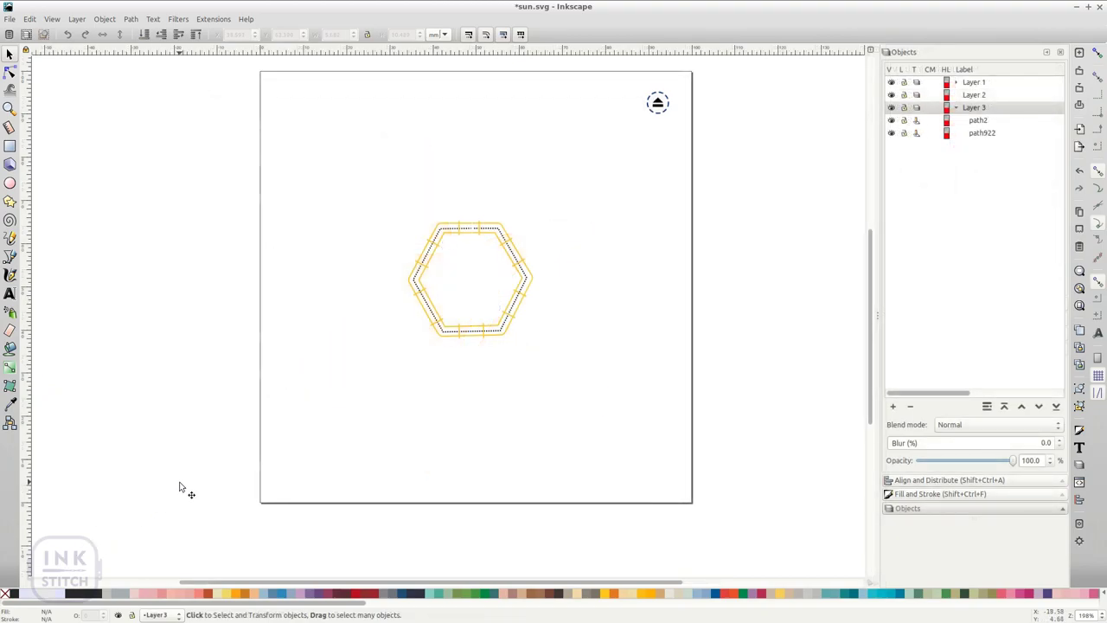
click(443, 332)
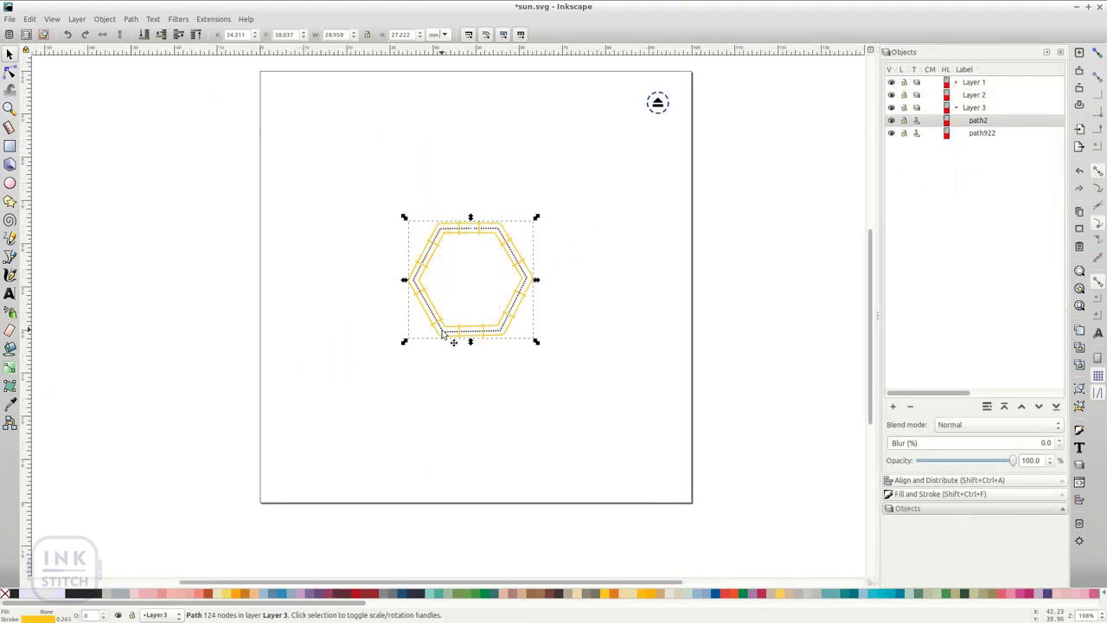
click(997, 134)
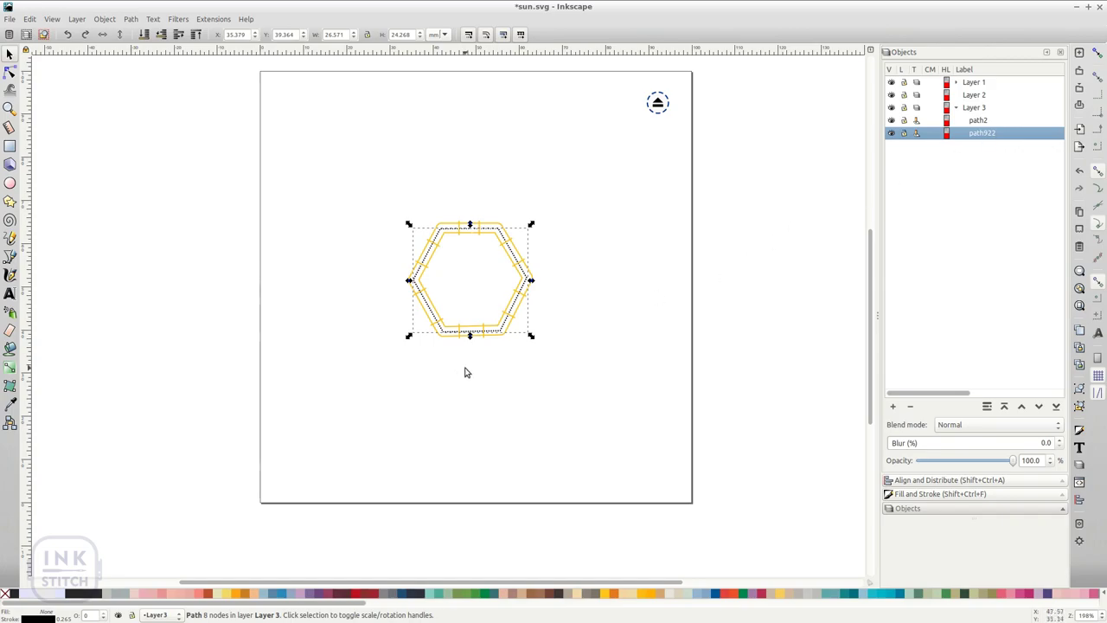
Attach a Stop (pause machine) command to path922, unticking the auto-route ending position
click(220, 18)
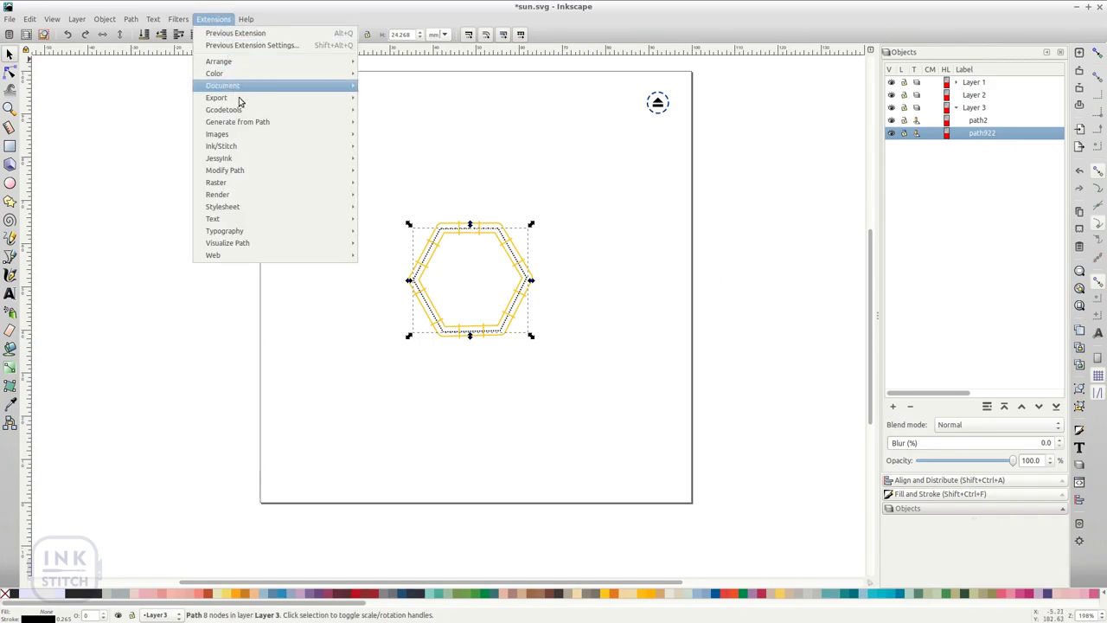
mouse_move(249, 147)
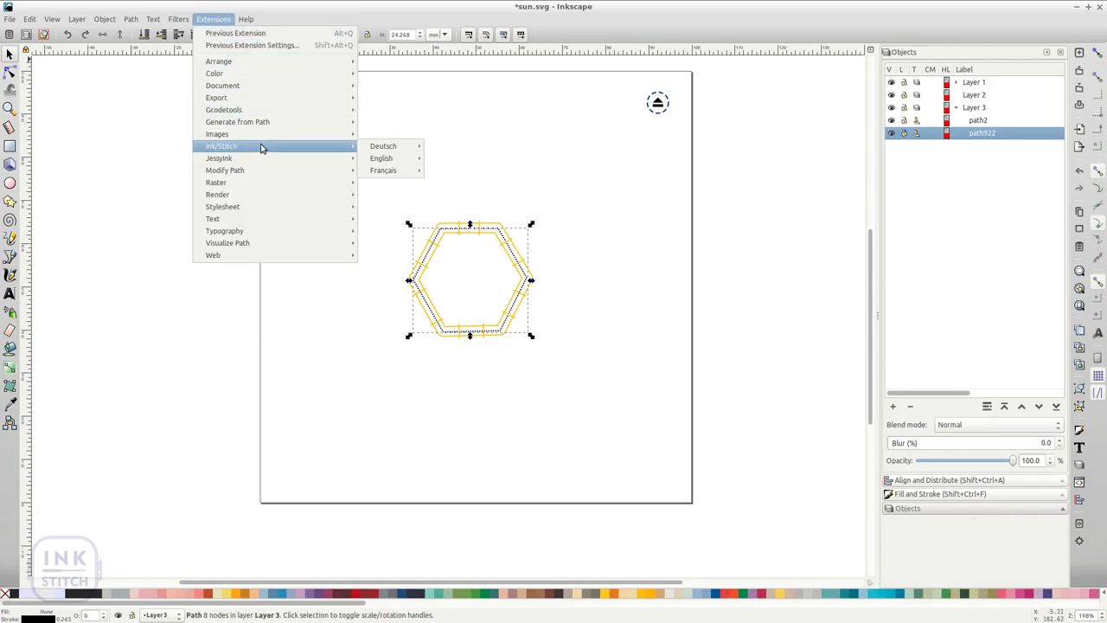
mouse_move(379, 155)
mouse_move(457, 163)
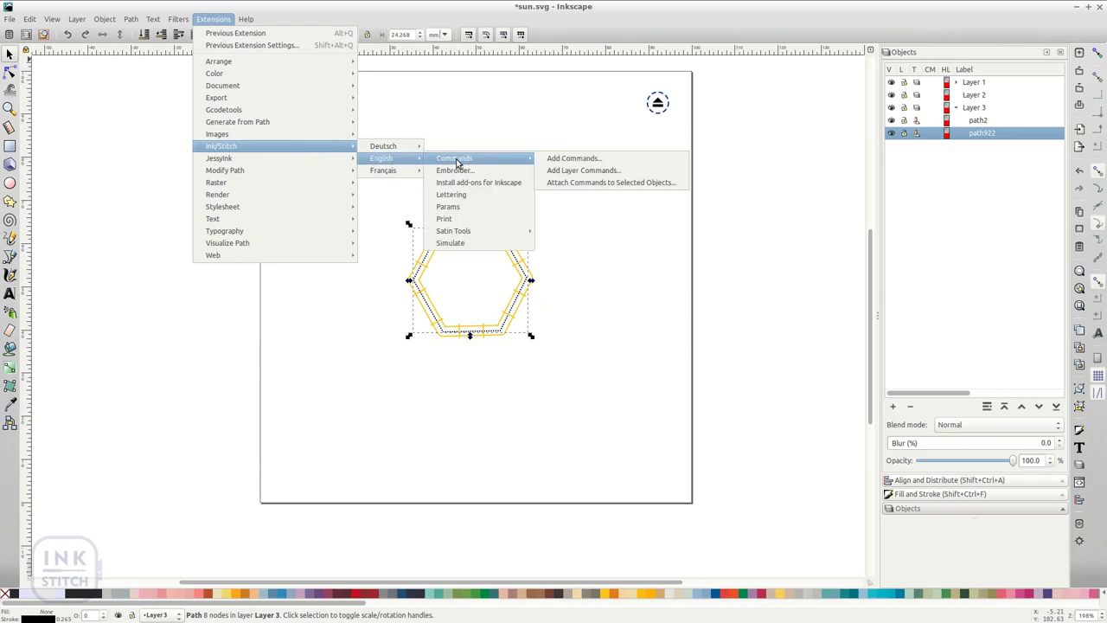
click(565, 183)
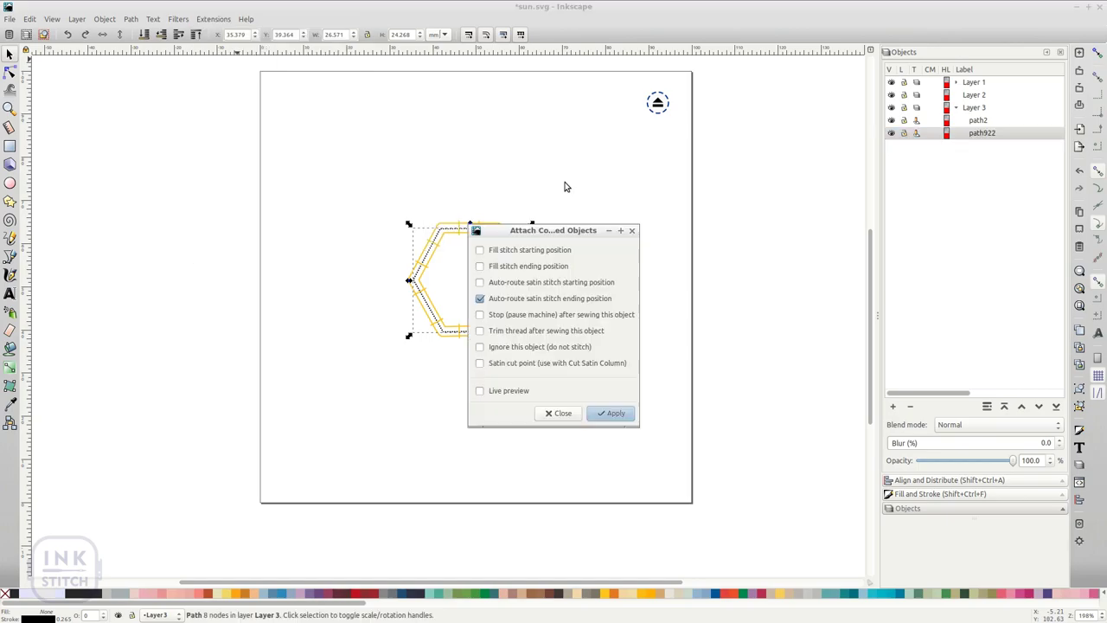
click(481, 298)
click(481, 315)
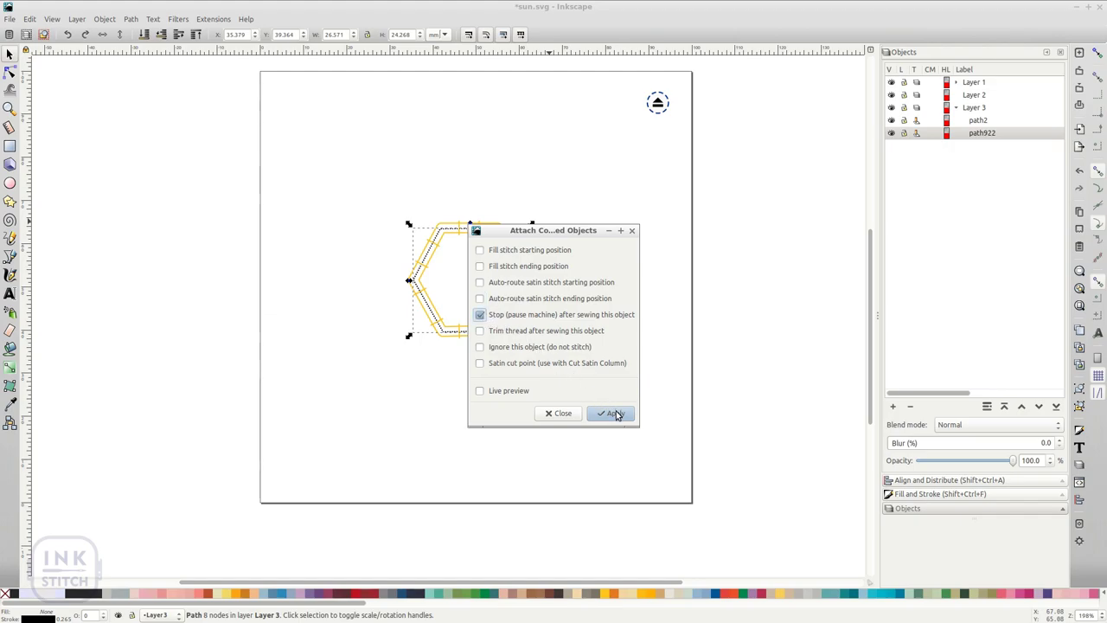
click(614, 414)
click(563, 415)
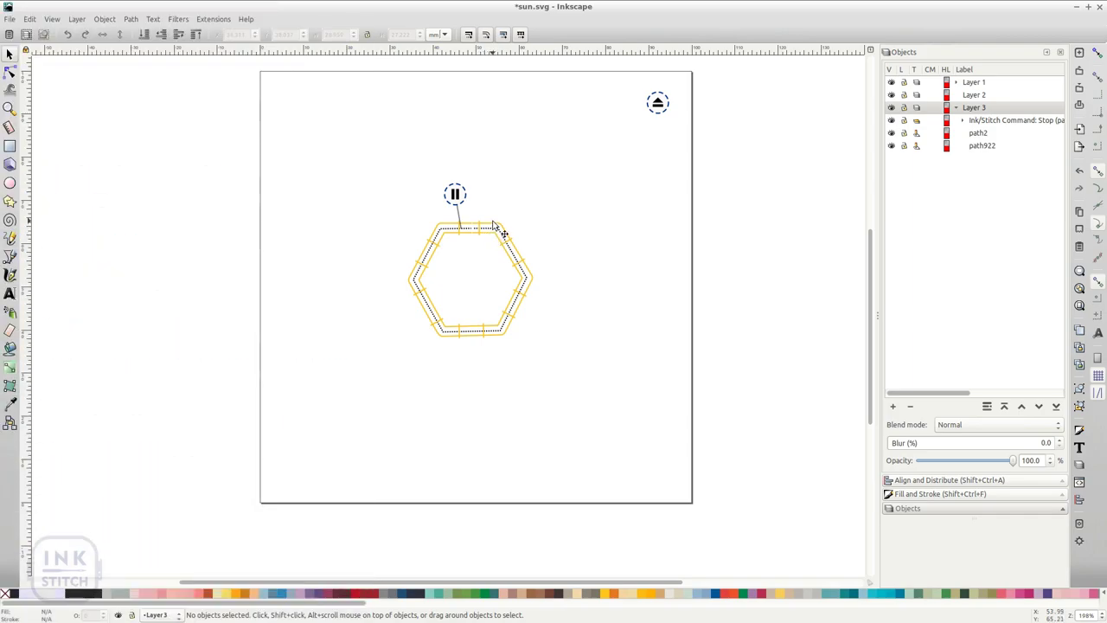
Attach an Ignore this object command to the yellow hexagon path2
click(494, 225)
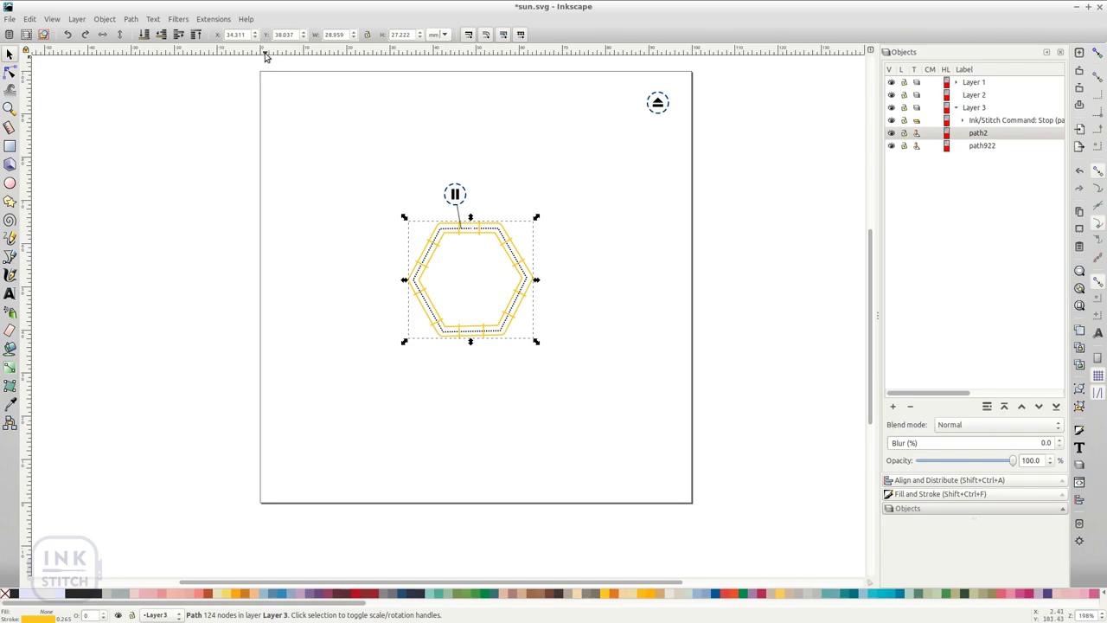
click(214, 19)
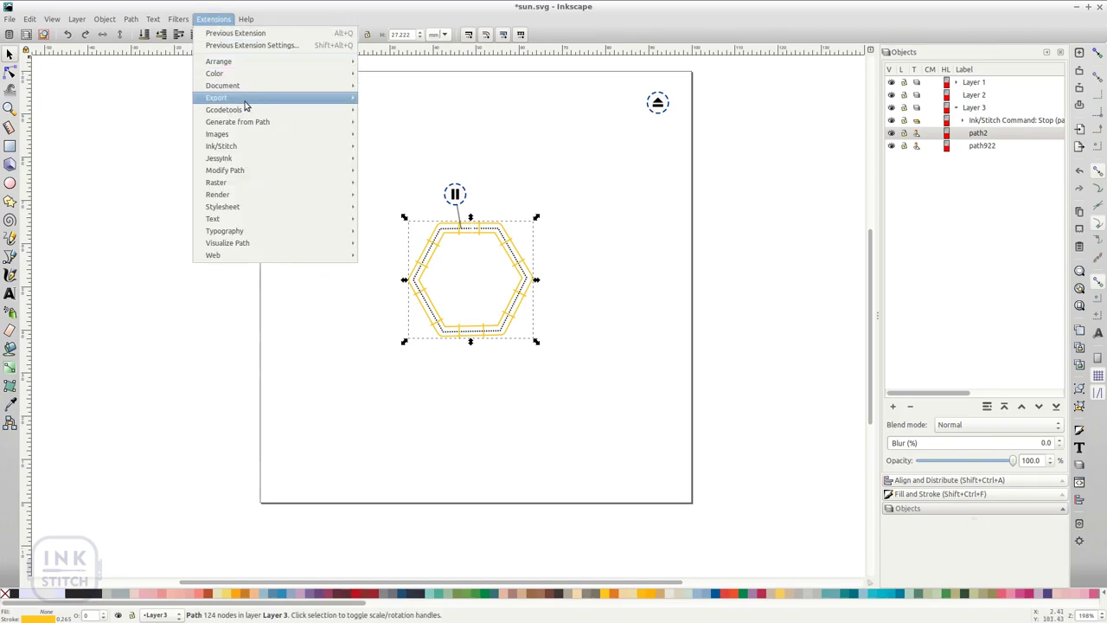
mouse_move(251, 151)
mouse_move(369, 160)
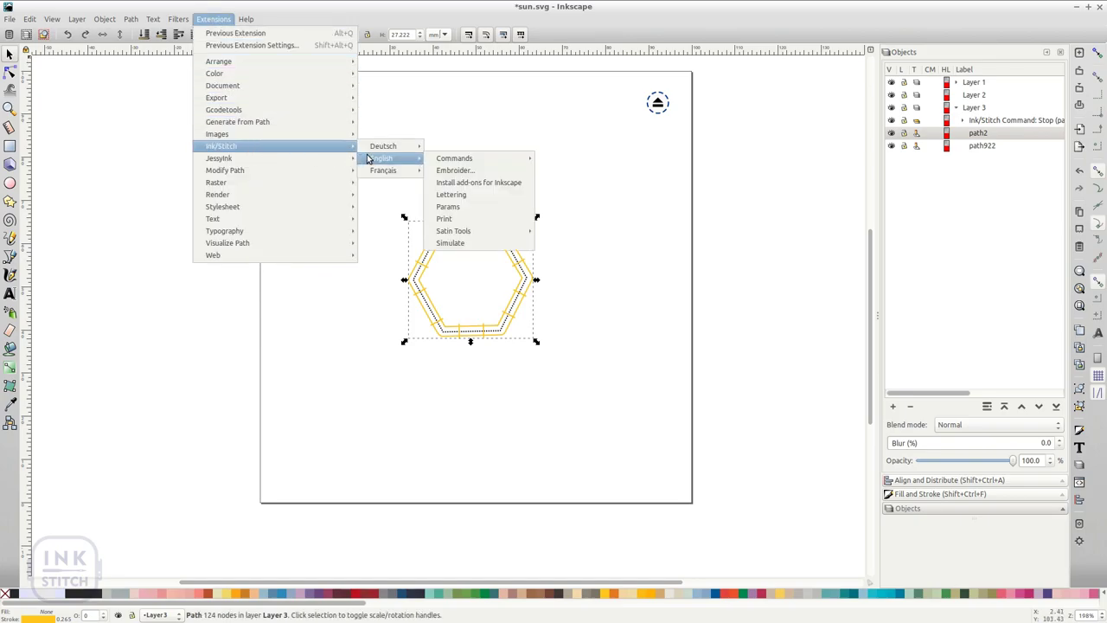
mouse_move(443, 160)
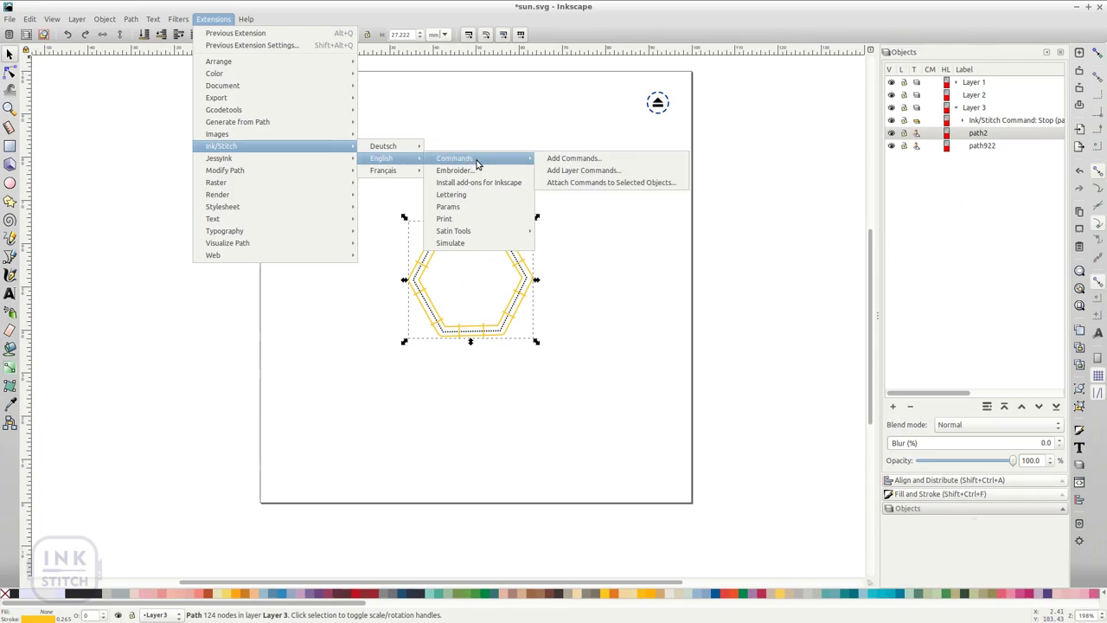
click(567, 183)
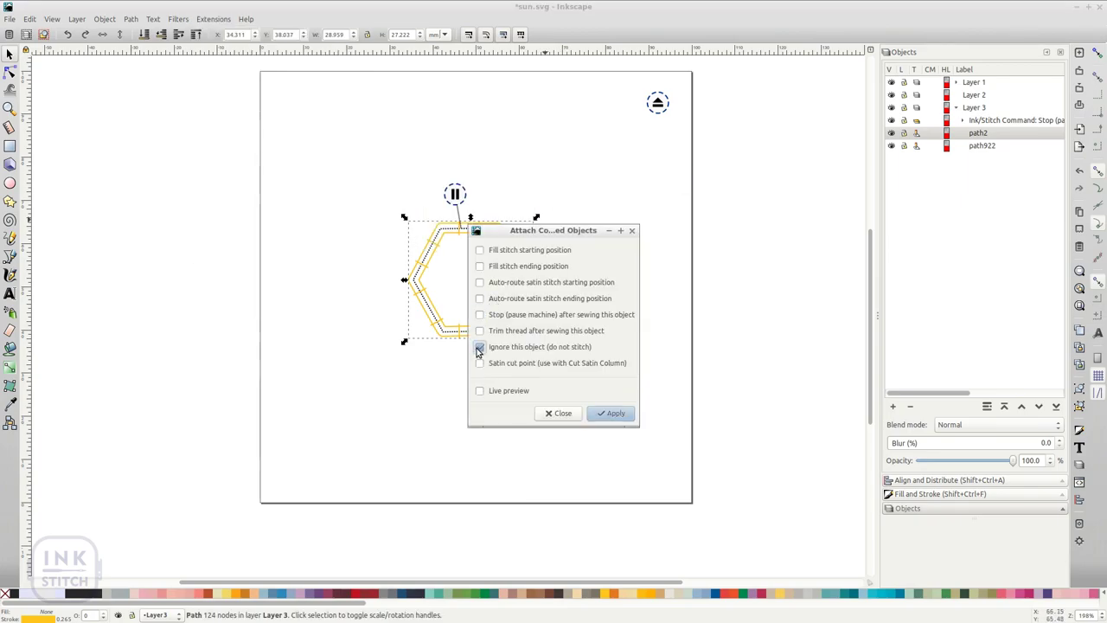
click(613, 412)
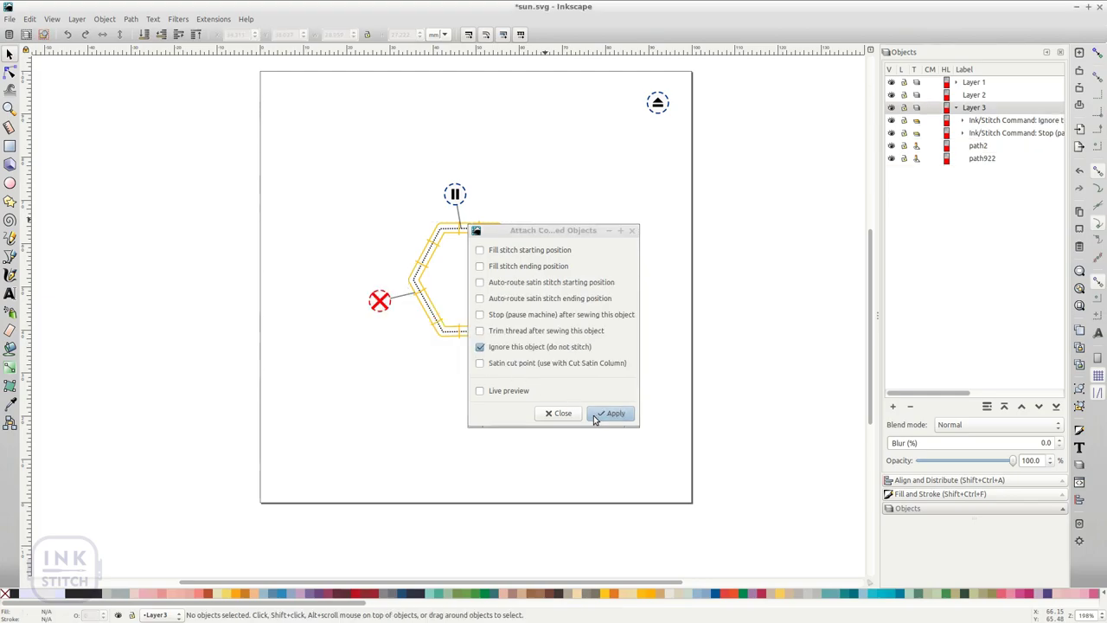
click(559, 415)
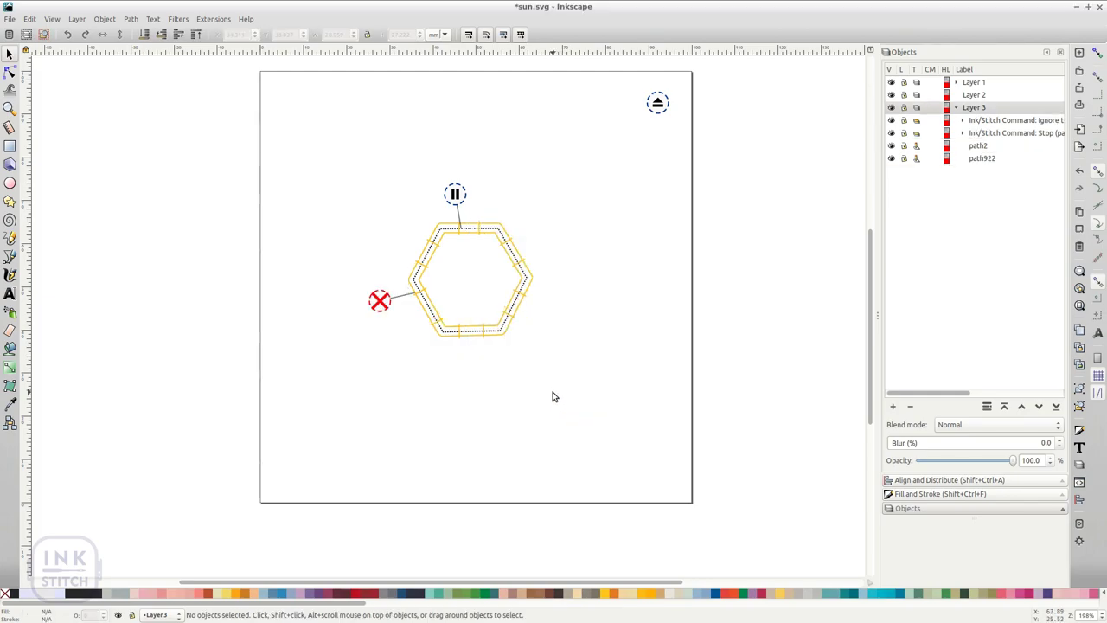
Run the embroidery simulation of the hexagon design at increased speed, showing 65 stitches
key(ctrl+shift+l)
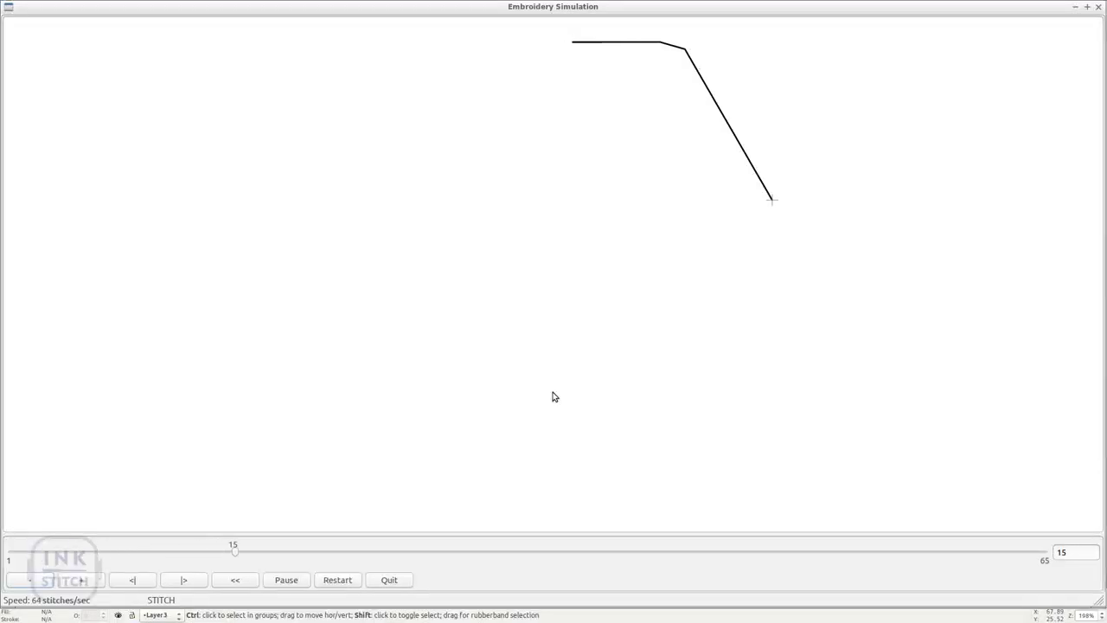
key(Up)
key(Up)
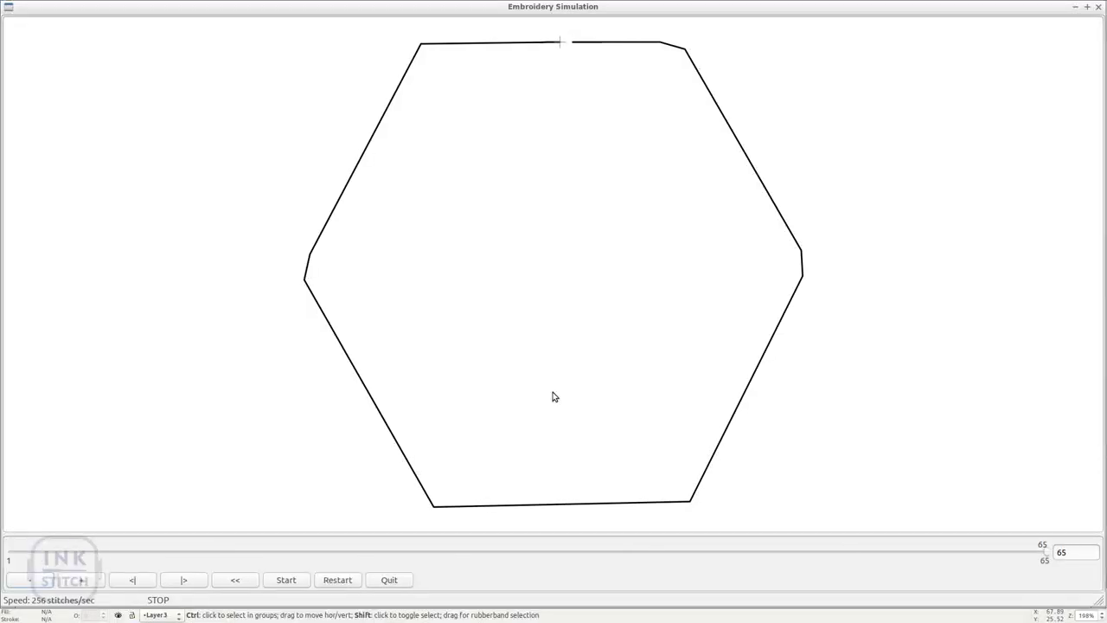